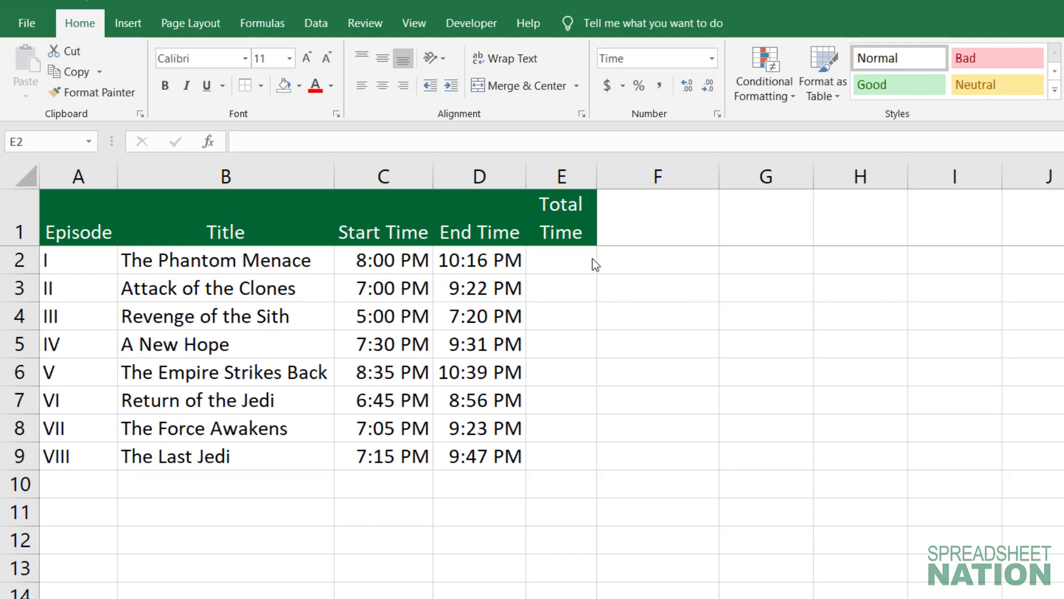
Enter 0 in the empty cell G2, outside the table.
{"action": "left_click", "coordinate": [555, 258]}
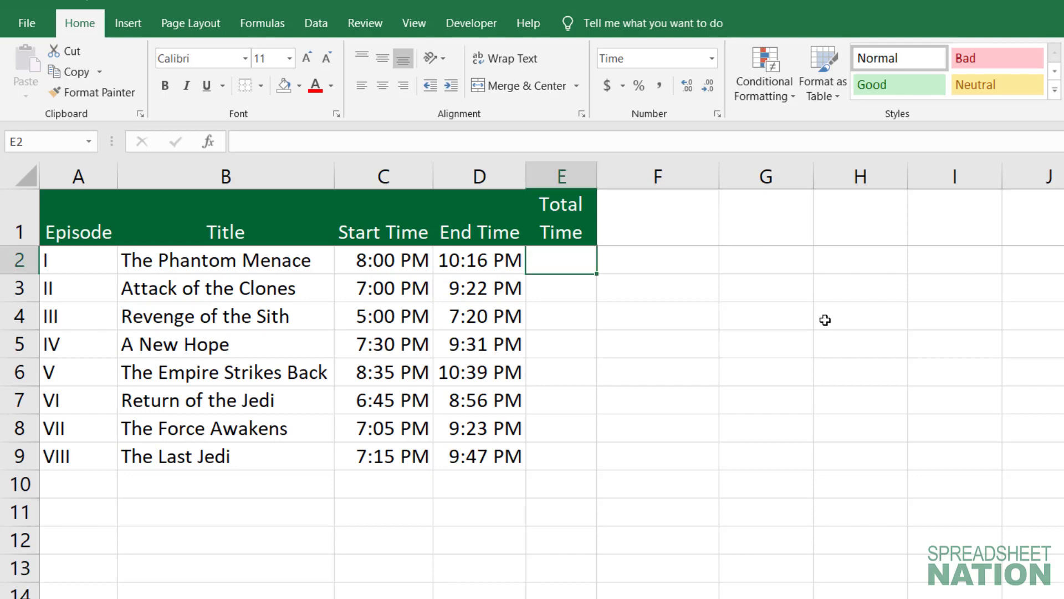
{"action": "left_click", "coordinate": [698, 263]}
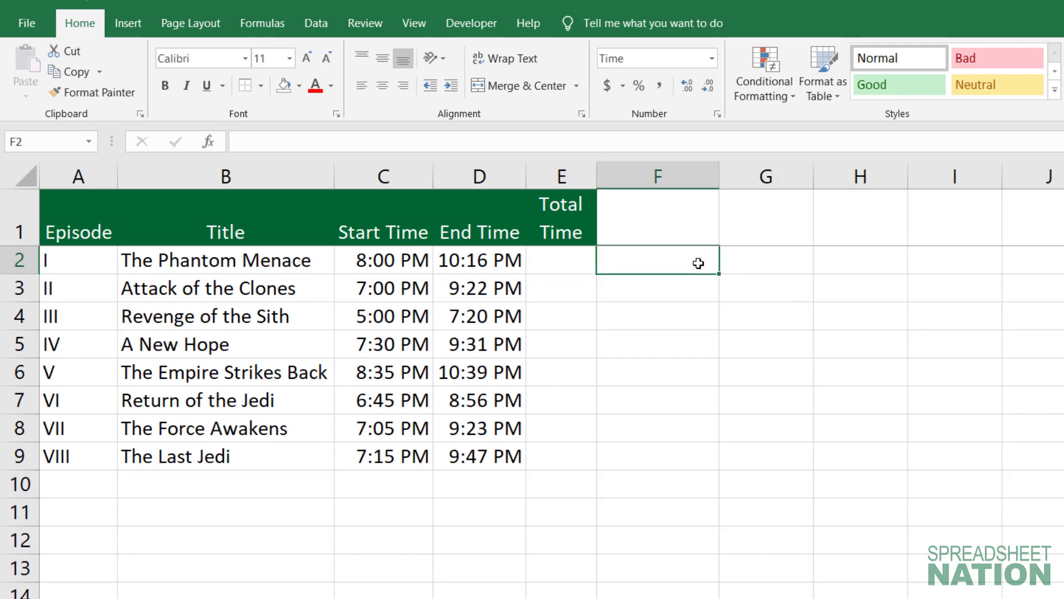
{"action": "left_click", "coordinate": [742, 264]}
{"action": "type", "text": "0"}
{"action": "key", "text": "Return"}
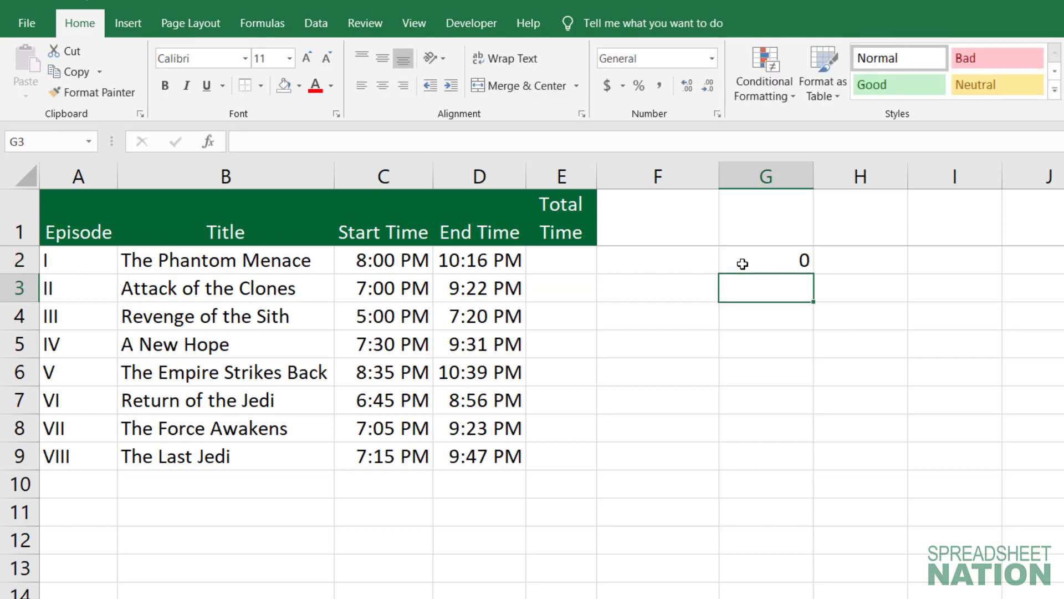
Format cell G2 as Time and set its value to .5.
{"action": "left_click", "coordinate": [743, 263]}
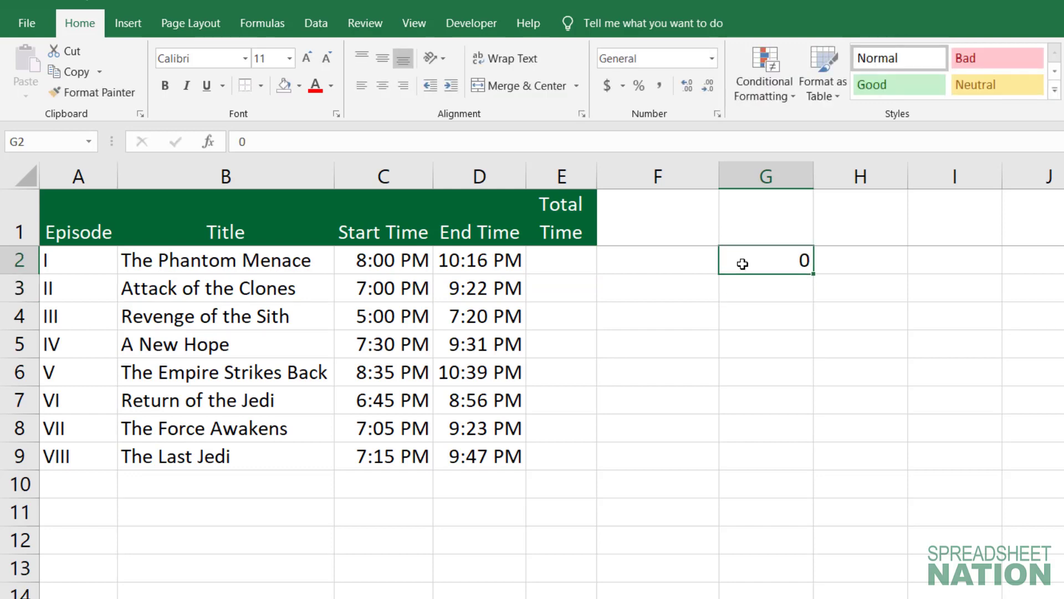
{"action": "left_click", "coordinate": [712, 59]}
{"action": "left_click", "coordinate": [696, 313]}
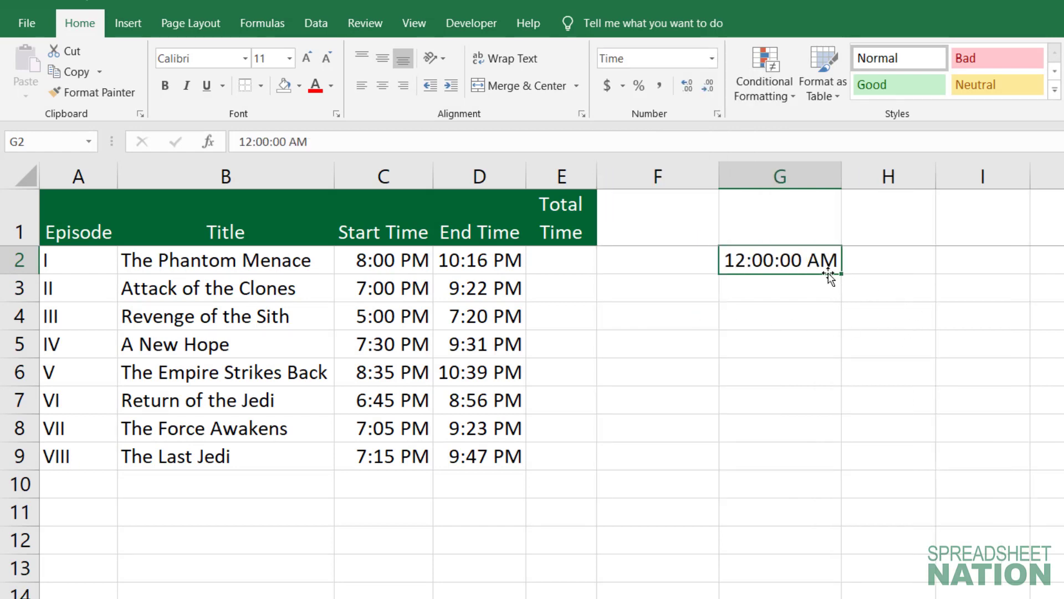
{"action": "type", "text": ".5"}
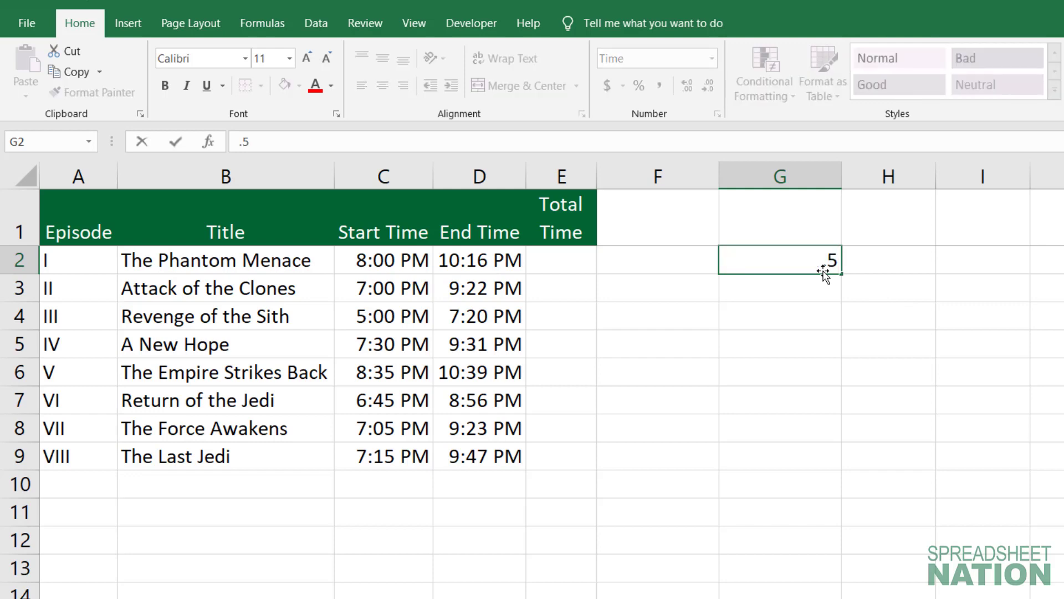
{"action": "key", "text": "Return"}
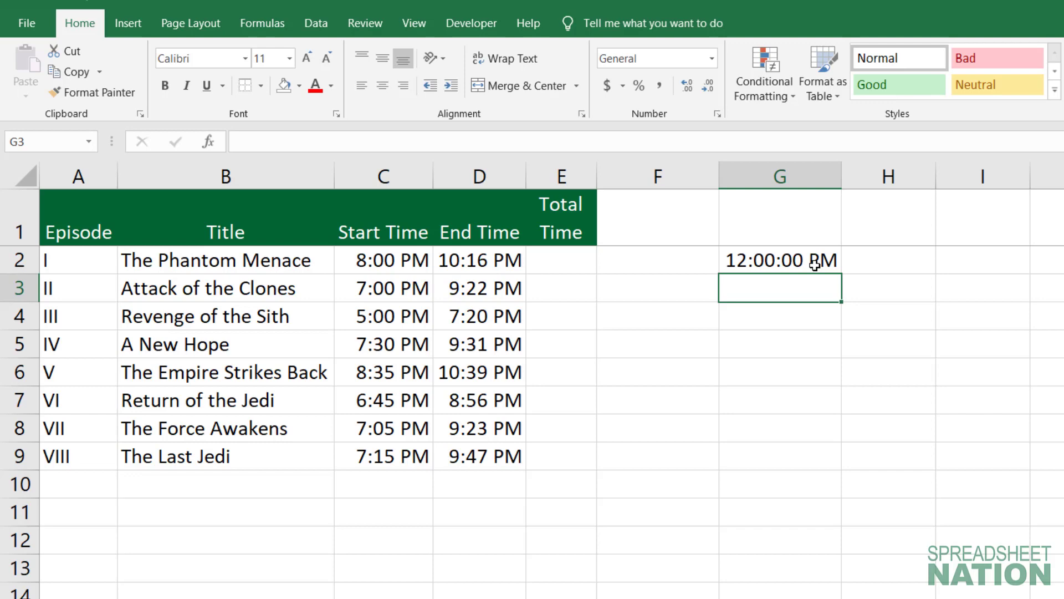
Enter the formula =D2-C2 in E2 to subtract the start time from the end time for The Phantom Menace.
{"action": "key", "text": "Up"}
{"action": "key", "text": "Left"}
{"action": "key", "text": "Left"}
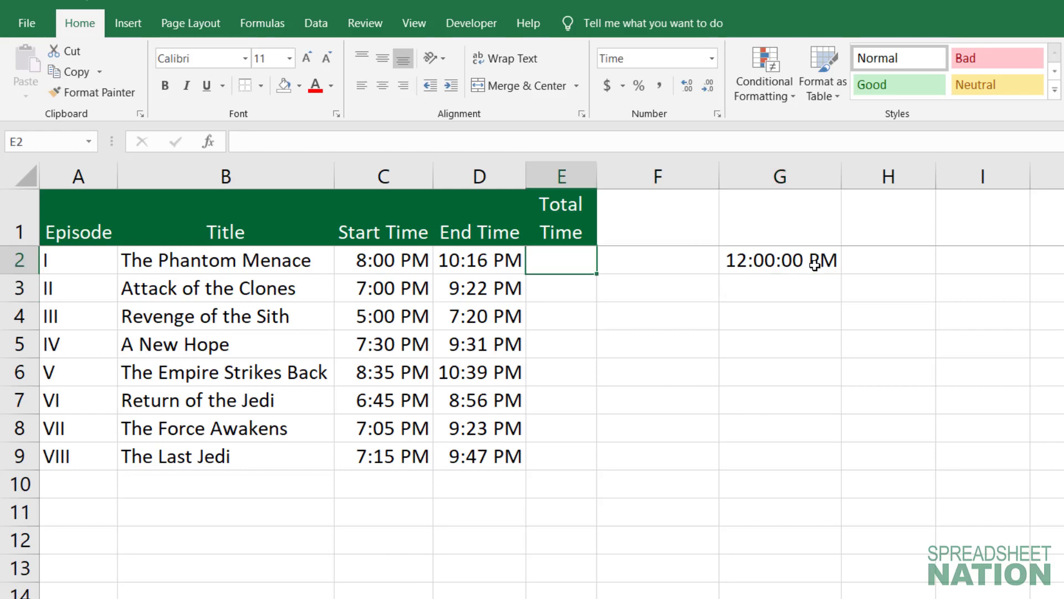
{"action": "type", "text": "="}
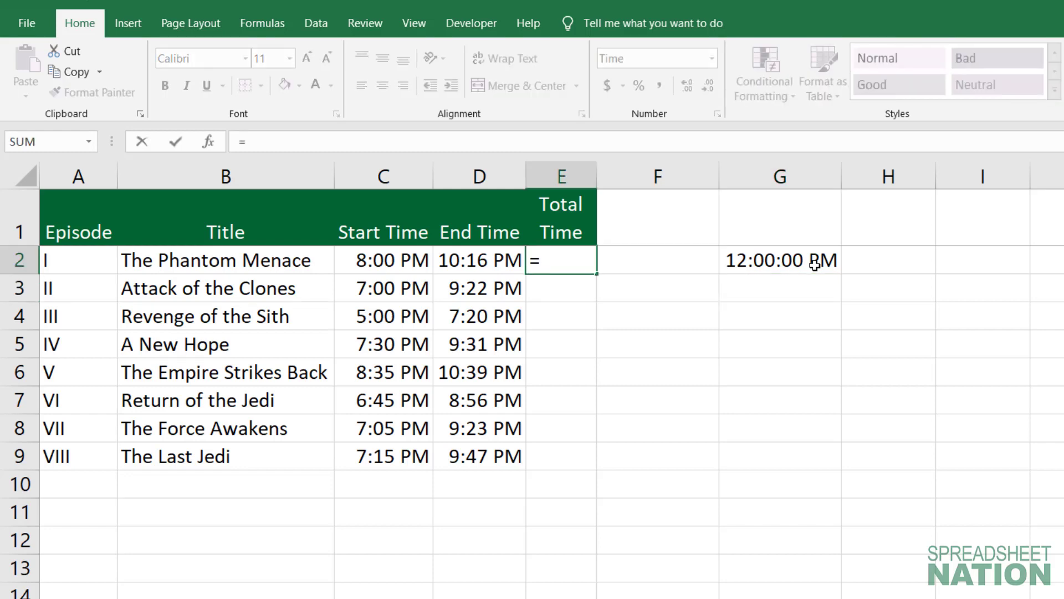
{"action": "left_click", "coordinate": [491, 259]}
{"action": "type", "text": "-"}
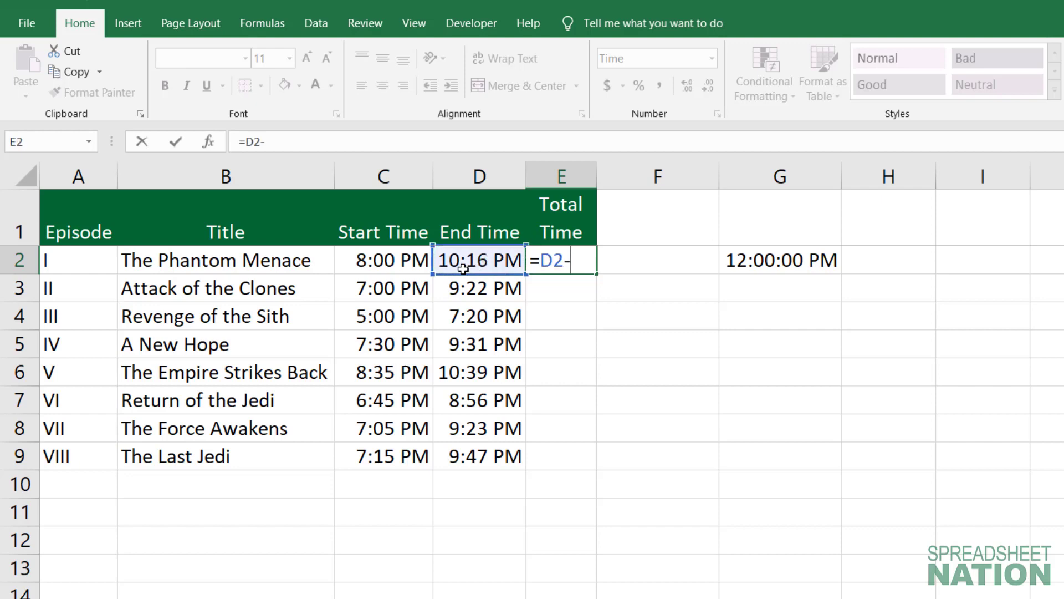
{"action": "left_click", "coordinate": [403, 263]}
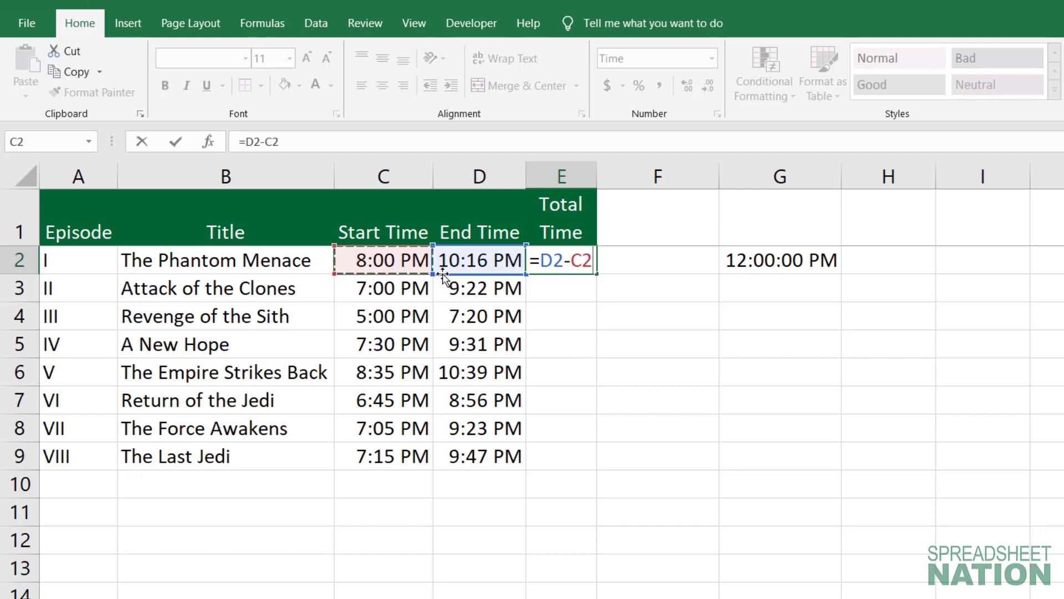
{"action": "key", "text": "Return"}
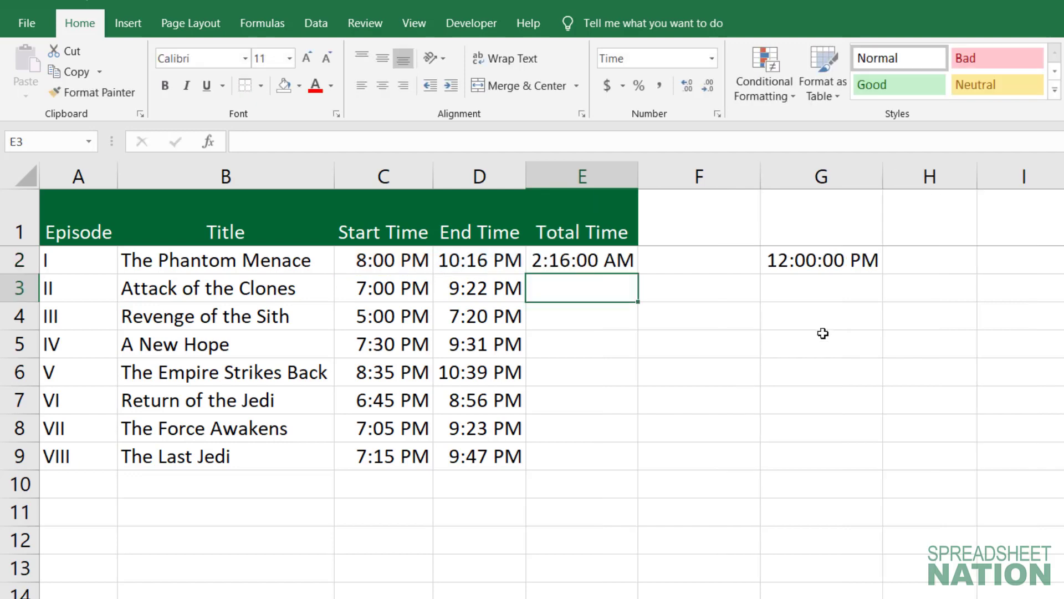
Change the format of the Total Time result in E2 to Number.
{"action": "left_click", "coordinate": [615, 256]}
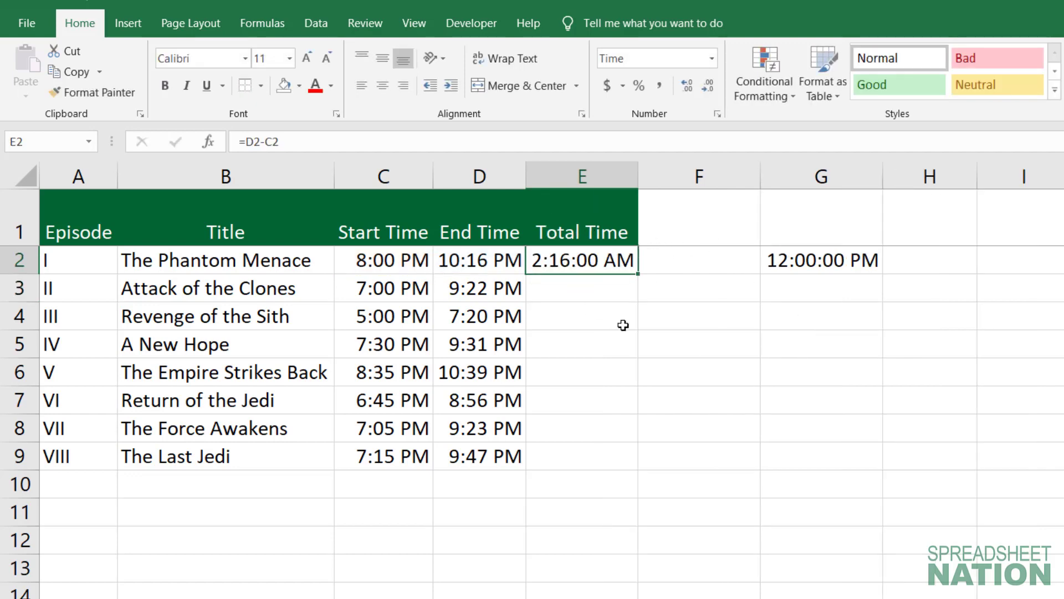
{"action": "left_click", "coordinate": [715, 60]}
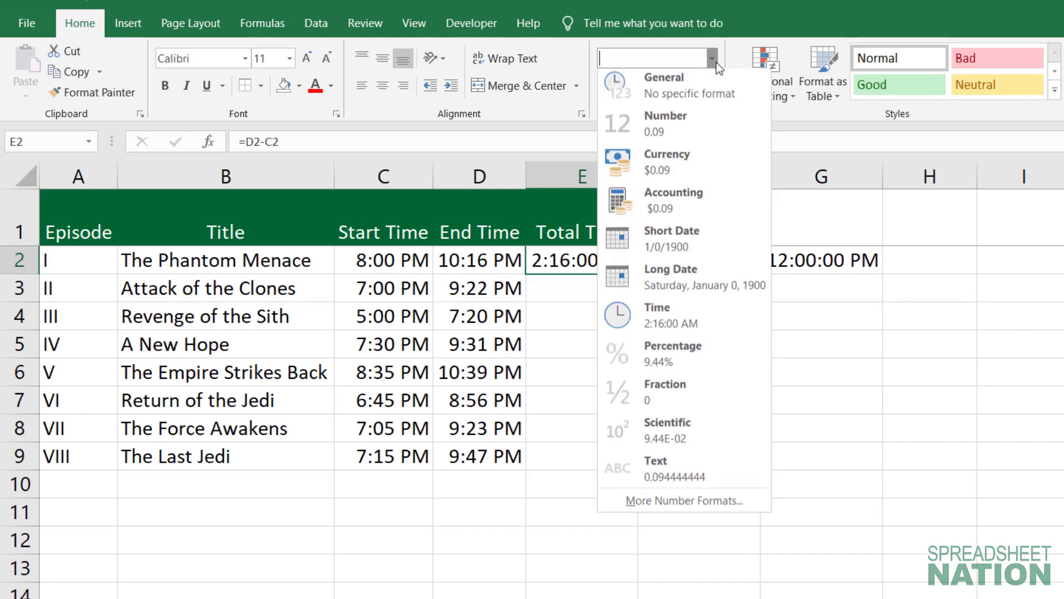
{"action": "left_click", "coordinate": [703, 139]}
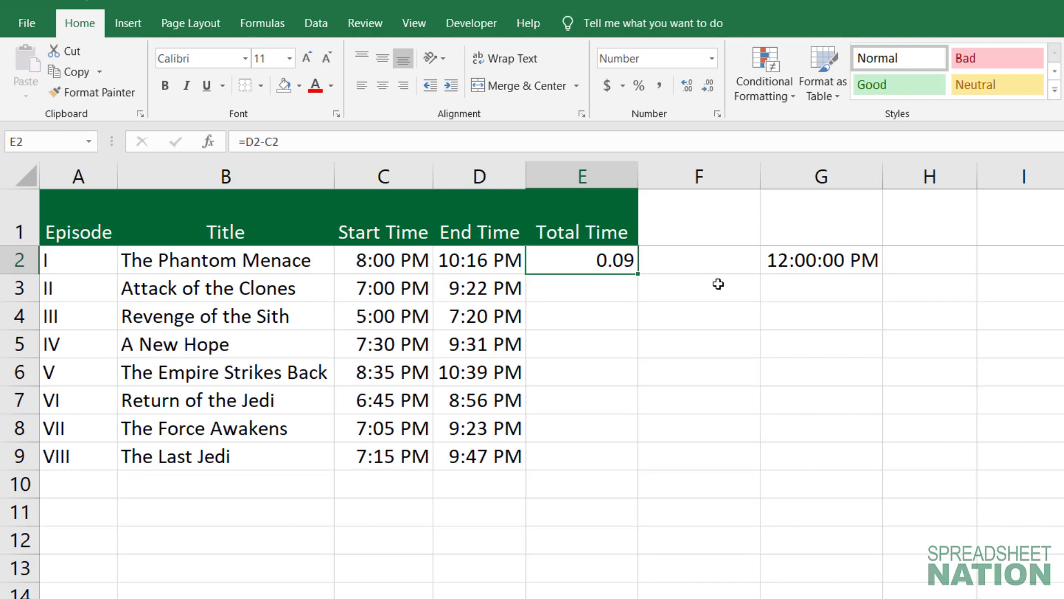
Edit the E2 formula to =(D2-C2)*24 so the time difference is converted to hours.
{"action": "key", "text": "F2"}
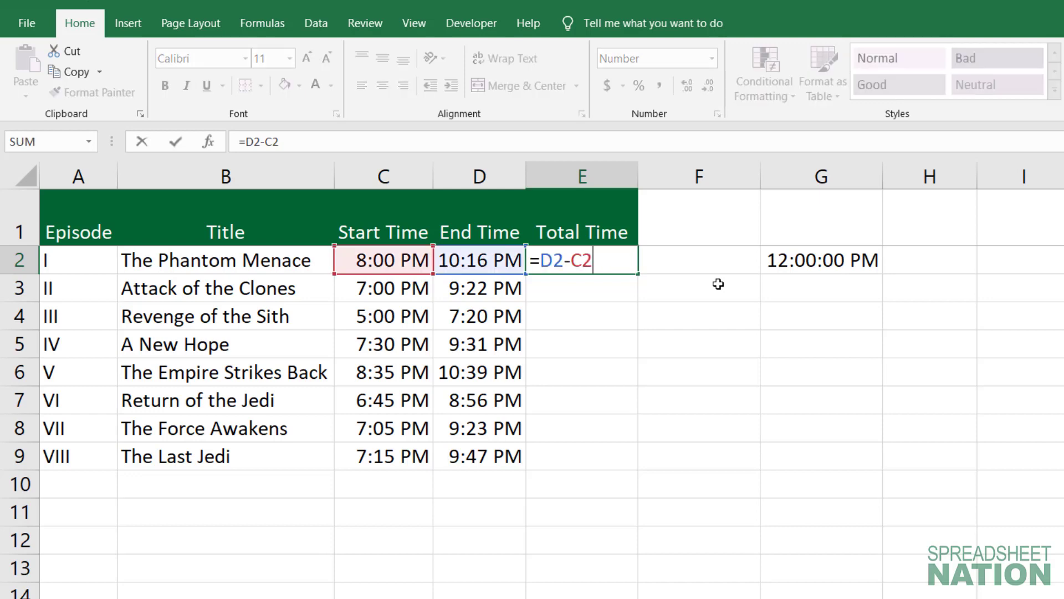
{"action": "type", "text": ")"}
{"action": "key", "text": "Left"}
{"action": "key", "text": "Left"}
{"action": "key", "text": "Left"}
{"action": "key", "text": "Left"}
{"action": "key", "text": "Left"}
{"action": "key", "text": "Left"}
{"action": "type", "text": "("}
{"action": "key", "text": "Right"}
{"action": "key", "text": "Right"}
{"action": "key", "text": "Right"}
{"action": "key", "text": "Right"}
{"action": "key", "text": "Right"}
{"action": "key", "text": "Right"}
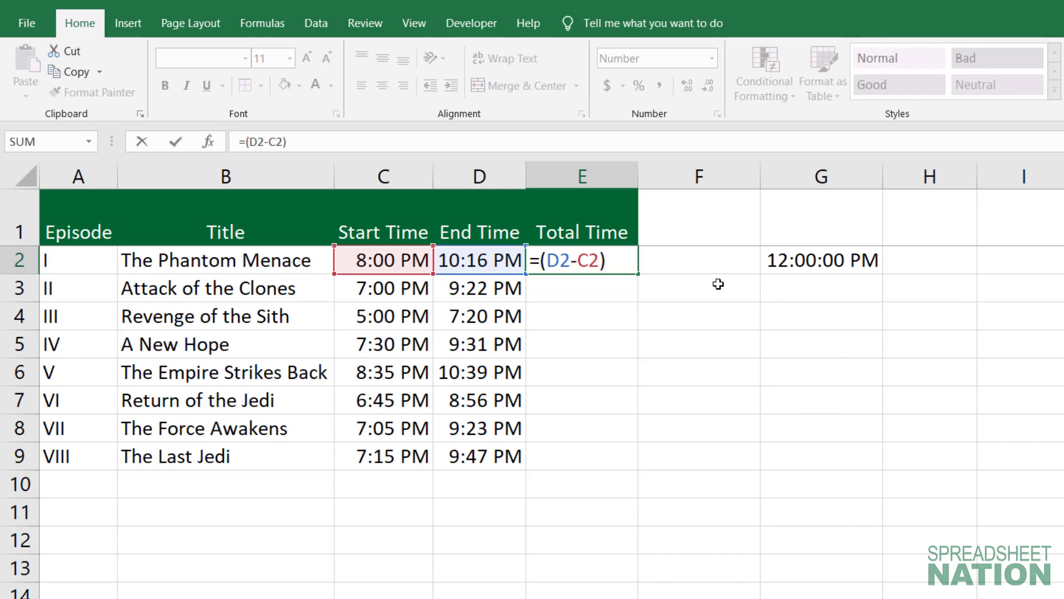
{"action": "type", "text": "*24"}
{"action": "key", "text": "Return"}
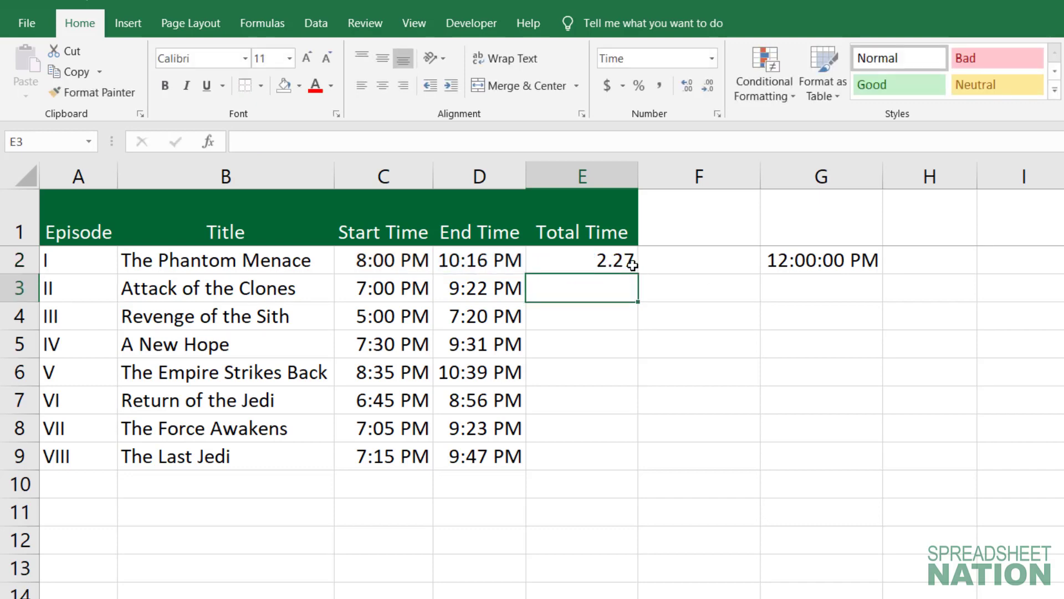
Fill the E2 formula down through E9 and check the copied formula in E9.
{"action": "left_click", "coordinate": [633, 264]}
{"action": "left_click_drag", "start_coordinate": [638, 274], "coordinate": [625, 462]}
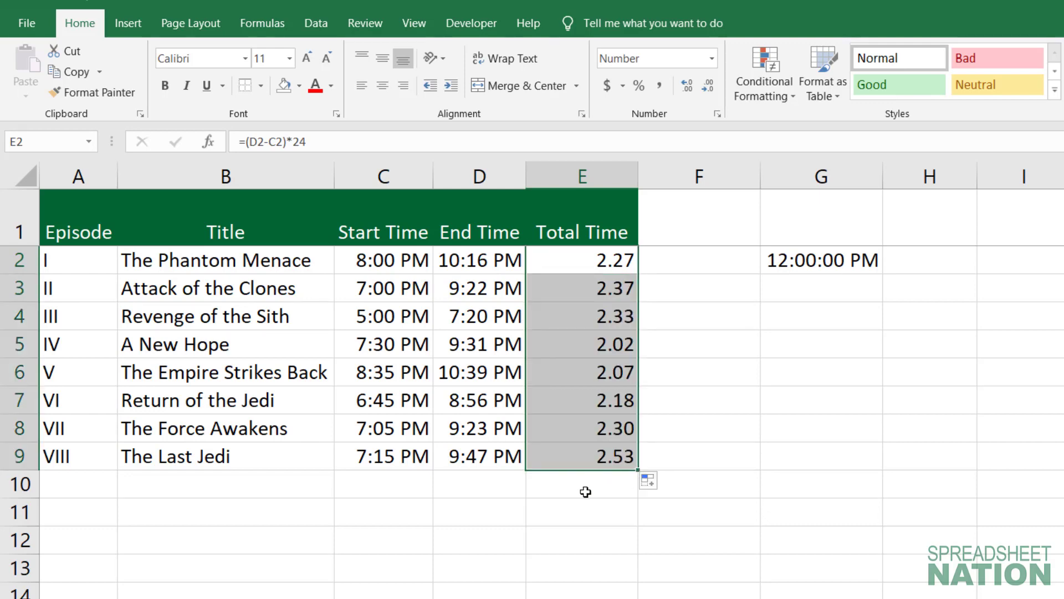
{"action": "double_click", "coordinate": [615, 456]}
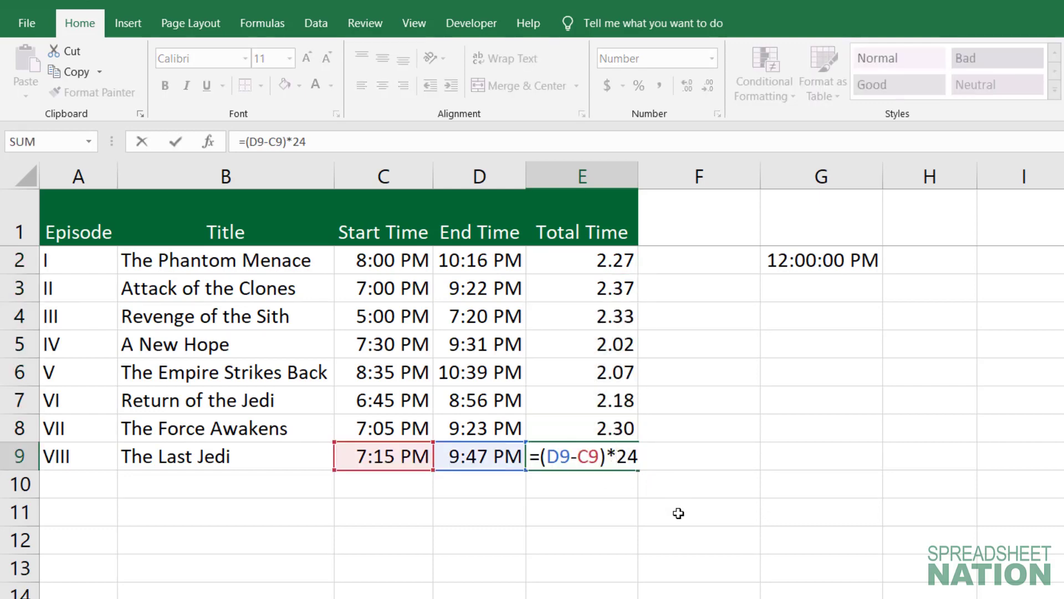
{"action": "key", "text": "Return"}
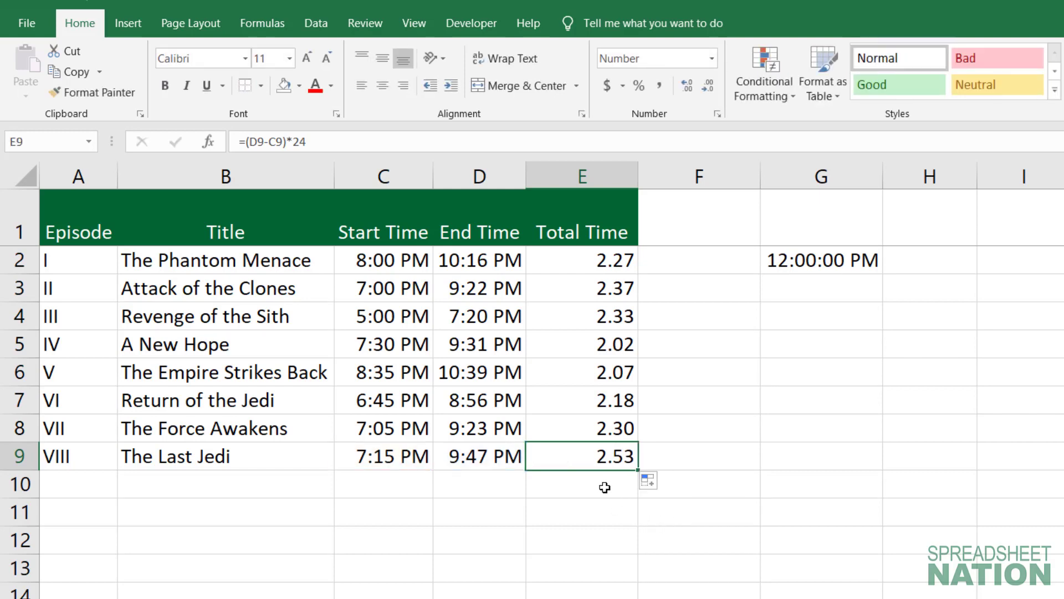
Total E2:E9 in cell E10 with AutoSum and format the result as Number.
{"action": "key", "text": "alt+equal"}
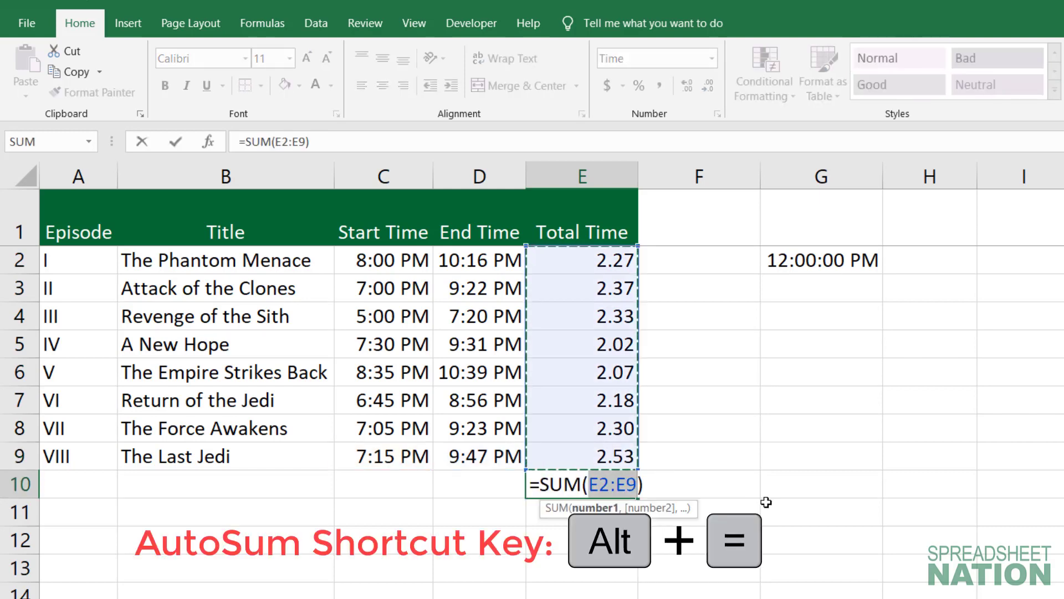
{"action": "key", "text": "Return"}
{"action": "key", "text": "Up"}
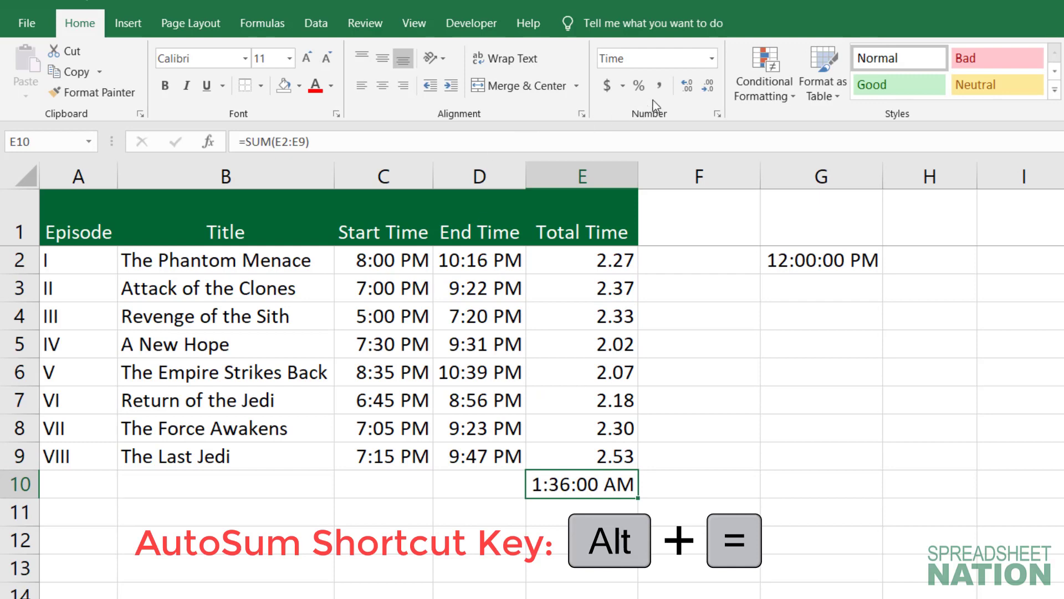
{"action": "left_click", "coordinate": [712, 59]}
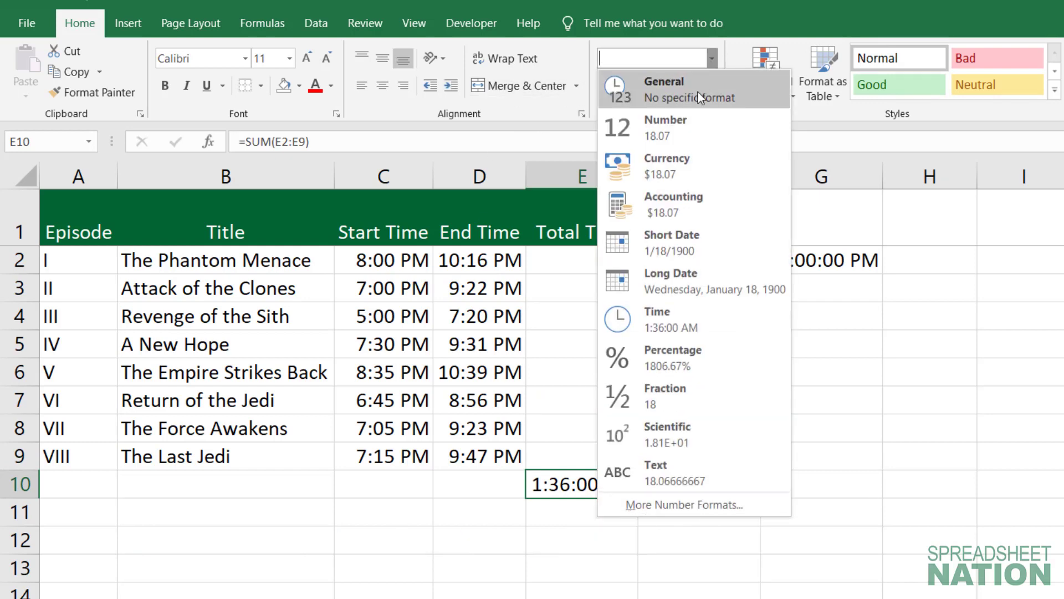
{"action": "left_click", "coordinate": [689, 134]}
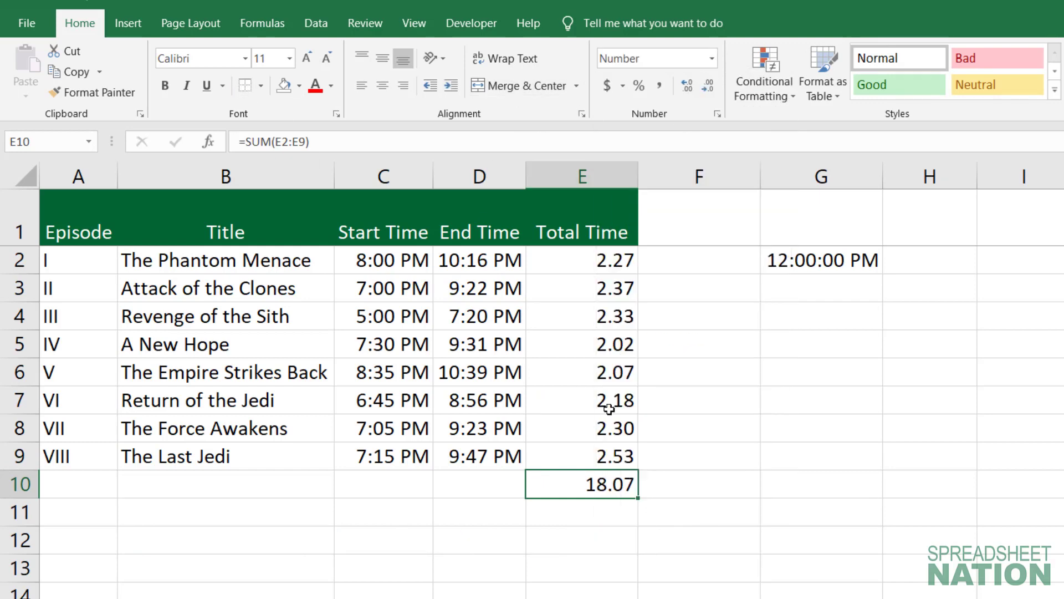
{"action": "left_click", "coordinate": [685, 473]}
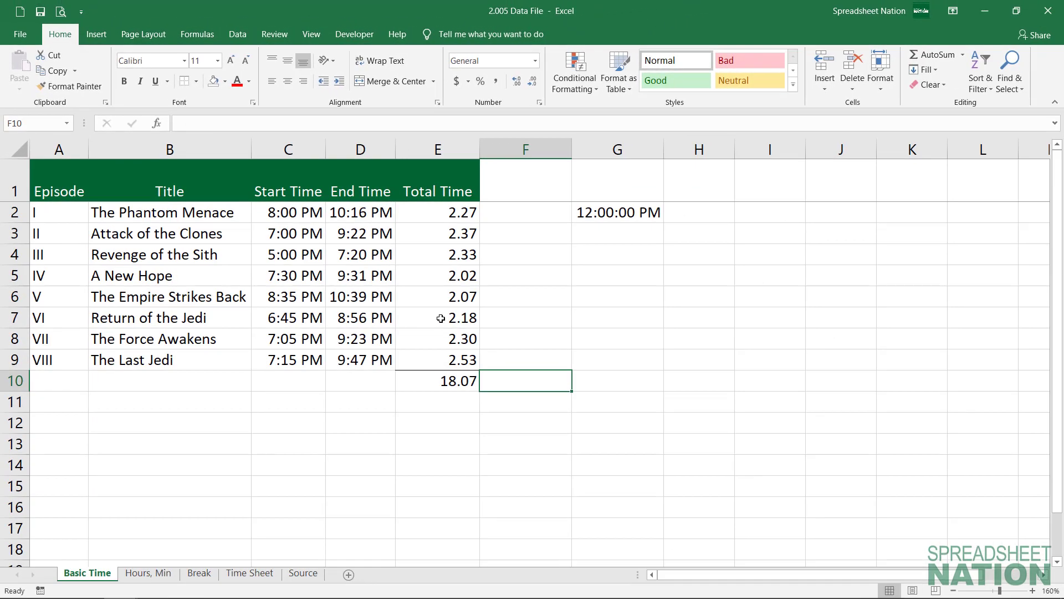
On the Hours, Min sheet, enter =INT(E2) in F2 to extract the whole hours from the total time.
{"action": "key", "text": "ctrl+Page_Down"}
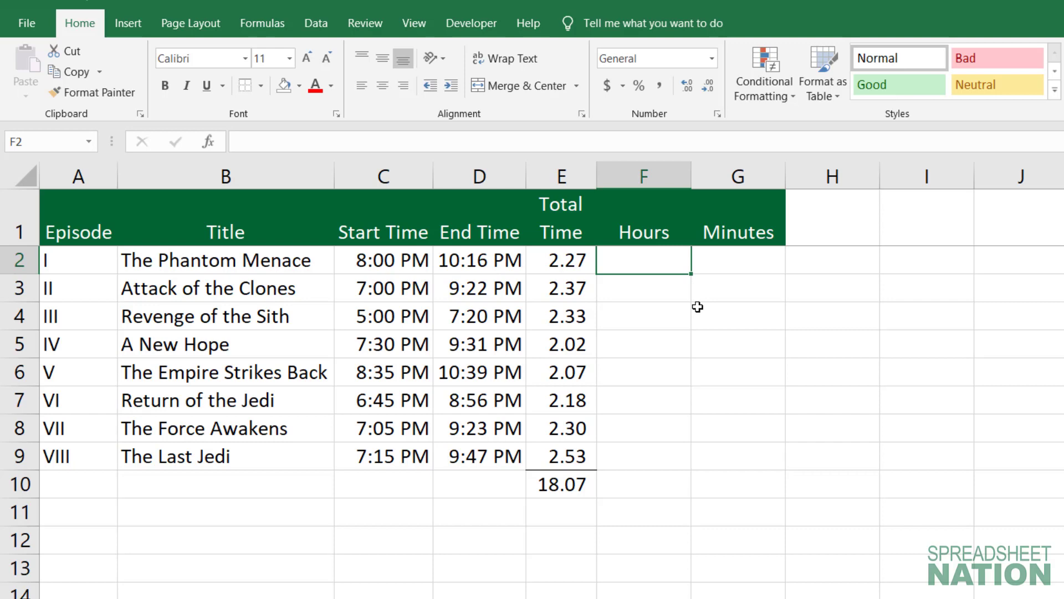
{"action": "type", "text": "=int"}
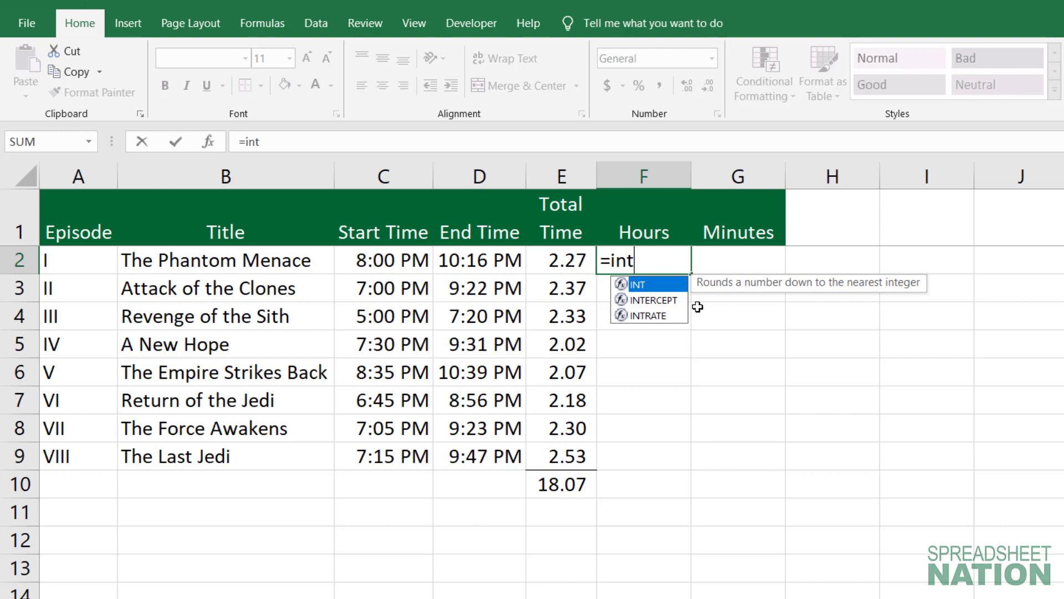
{"action": "key", "text": "Tab"}
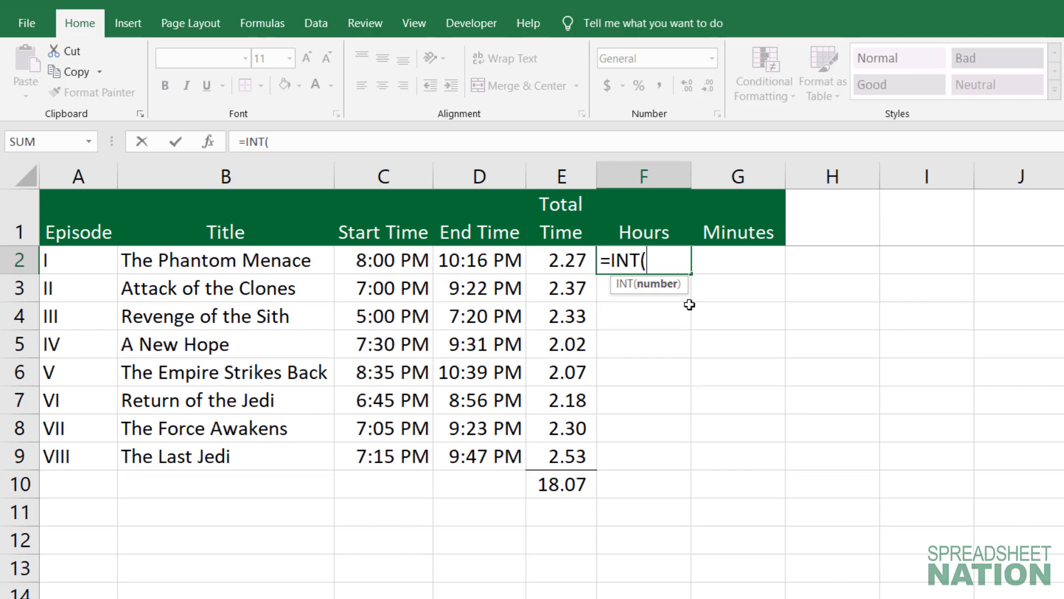
{"action": "left_click", "coordinate": [567, 269]}
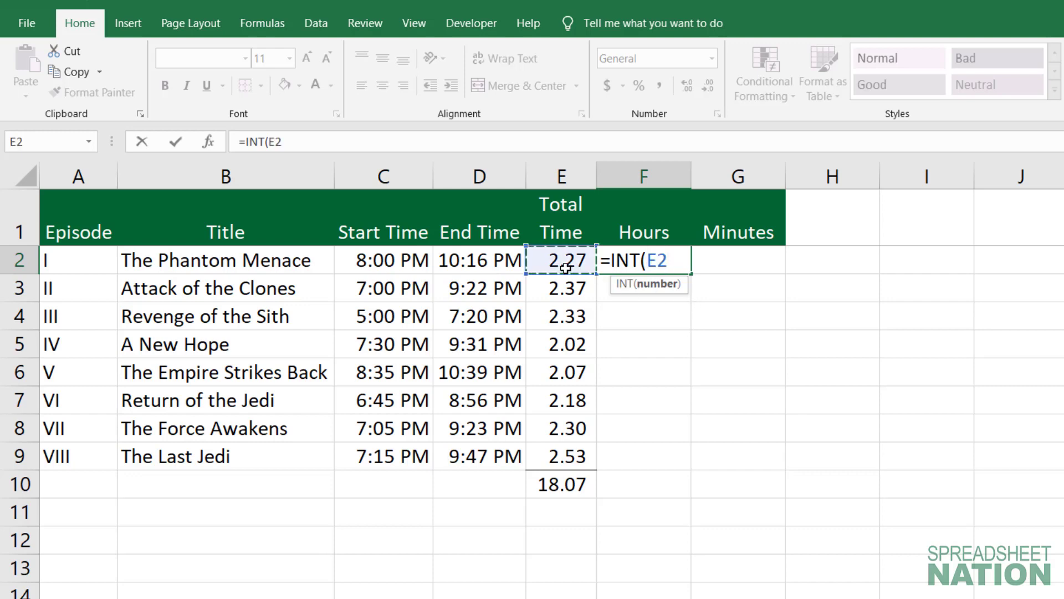
{"action": "type", "text": ")"}
{"action": "key", "text": "Return"}
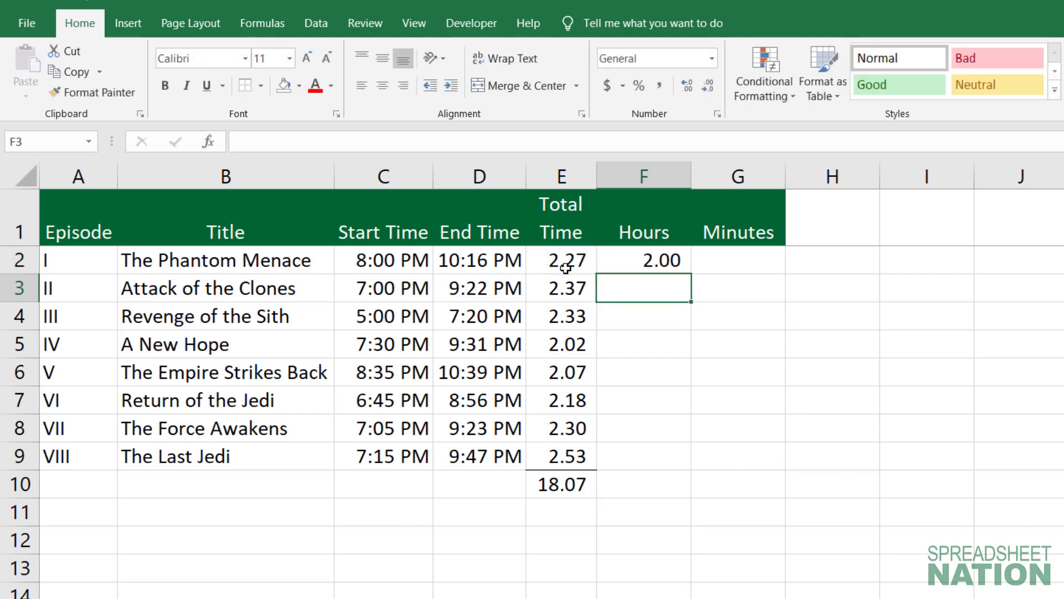
Enter =(E2-F2) in G2 to isolate the fractional part of the first movie's total time.
{"action": "key", "text": "Up"}
{"action": "key", "text": "Right"}
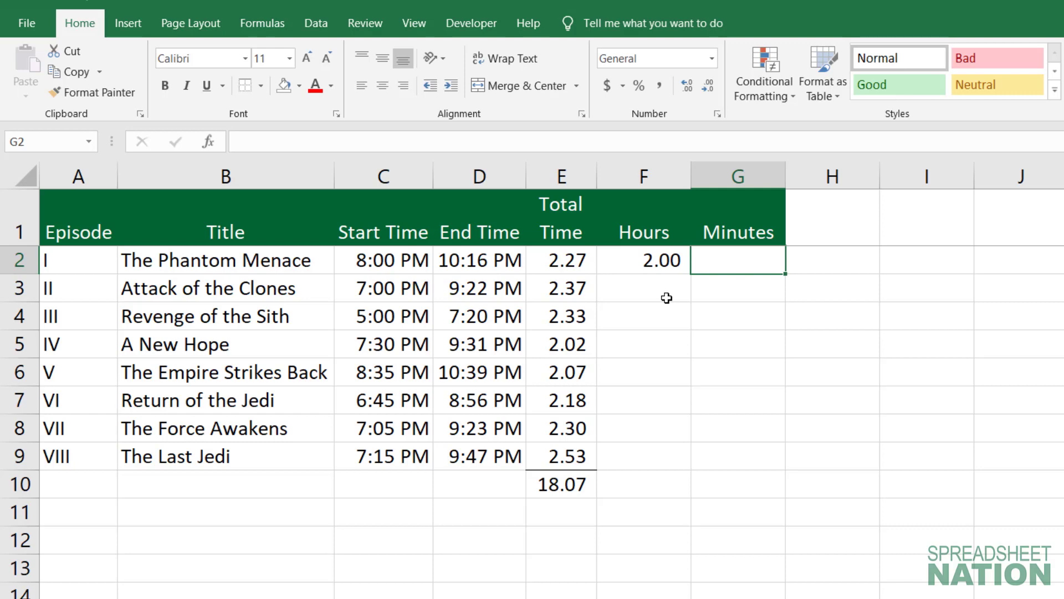
{"action": "type", "text": "="}
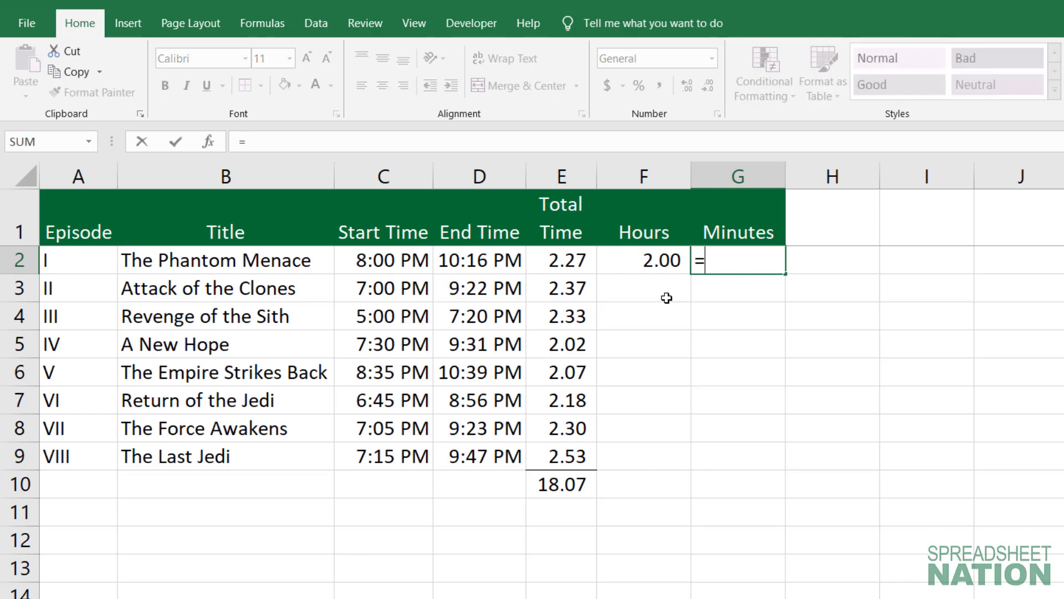
{"action": "type", "text": "("}
{"action": "key", "text": "Left"}
{"action": "key", "text": "Left"}
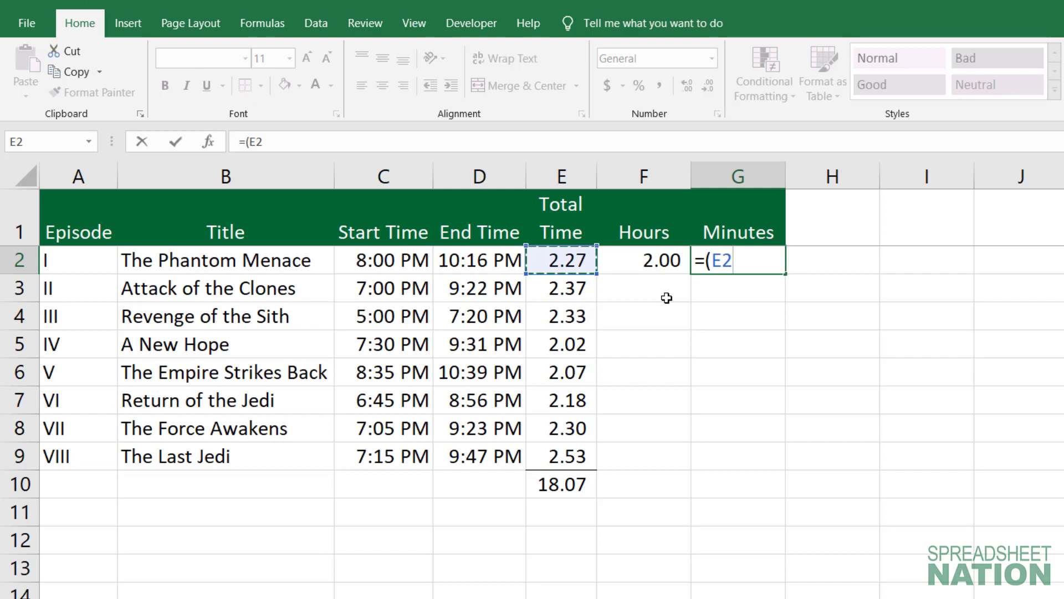
{"action": "type", "text": "-"}
{"action": "left_click", "coordinate": [644, 251]}
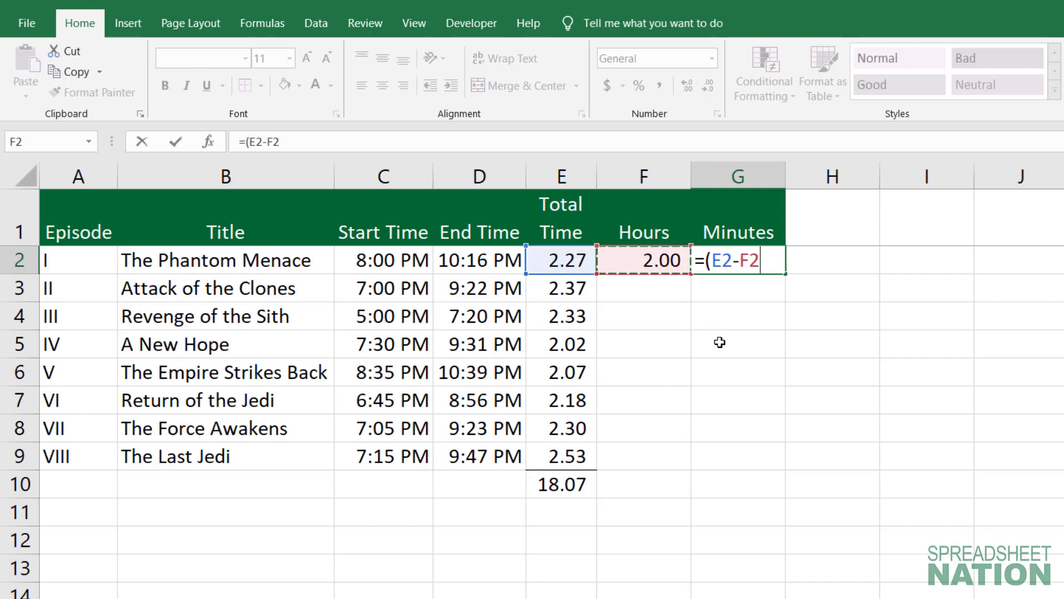
{"action": "type", "text": ")"}
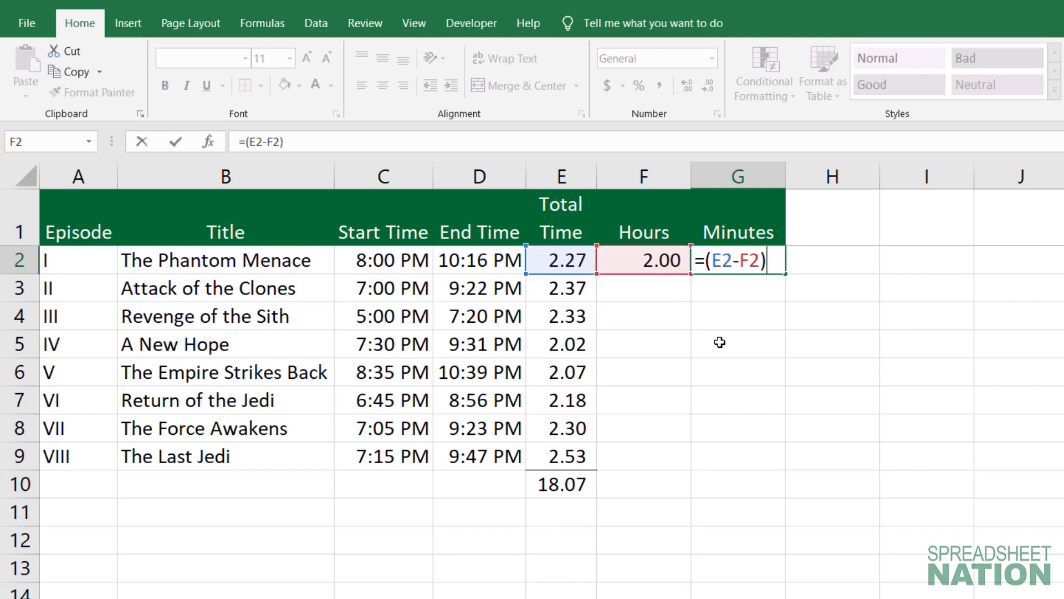
{"action": "key", "text": "Return"}
{"action": "key", "text": "Up"}
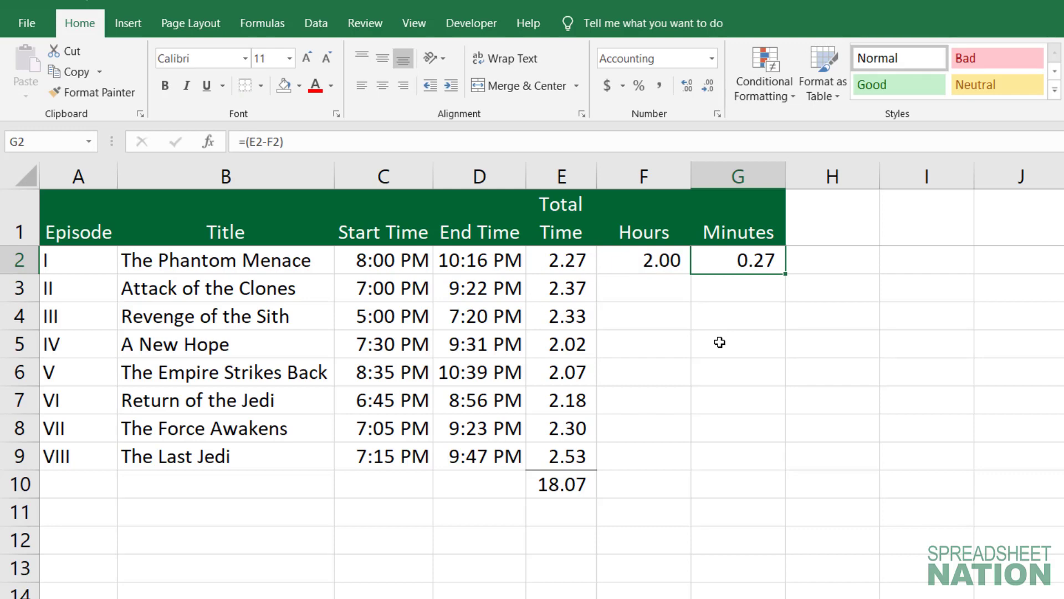
Extend the G2 formula to =(E2-F2)*60 so the decimal remainder is converted to minutes.
{"action": "key", "text": "F2"}
{"action": "type", "text": "*60"}
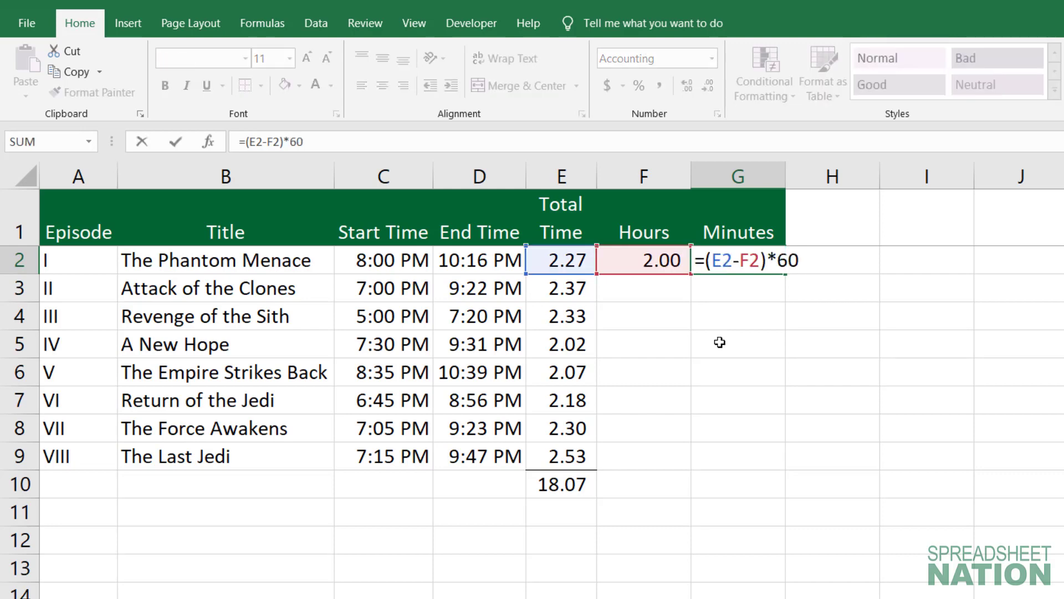
{"action": "key", "text": "Return"}
{"action": "key", "text": "Up"}
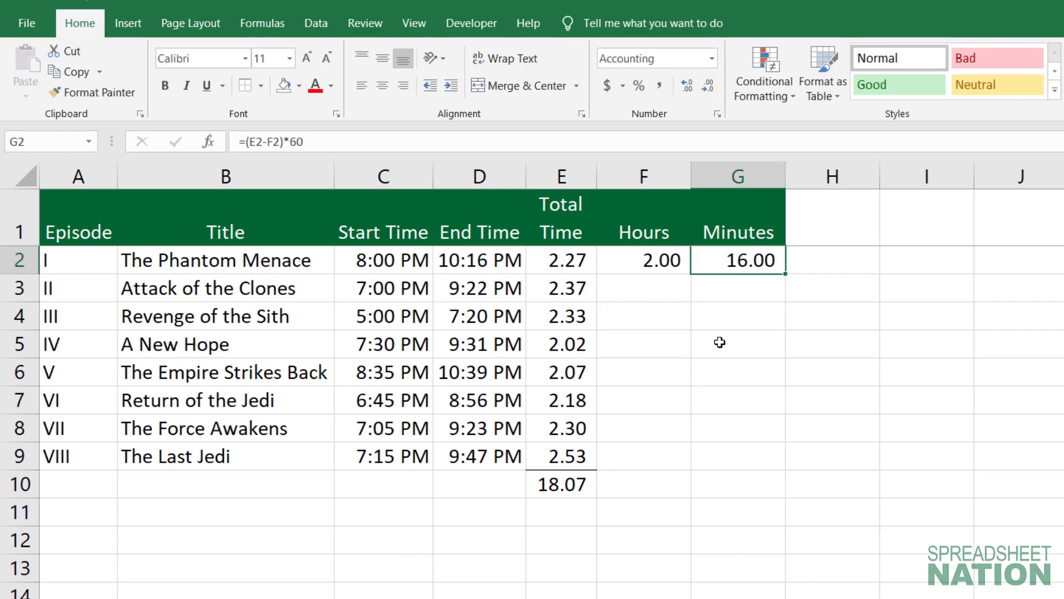
Format the hours and minutes in F2:G2 to show no decimal places.
{"action": "left_click_drag", "start_coordinate": [670, 263], "coordinate": [753, 271]}
{"action": "left_click", "coordinate": [711, 90]}
{"action": "left_click", "coordinate": [710, 90]}
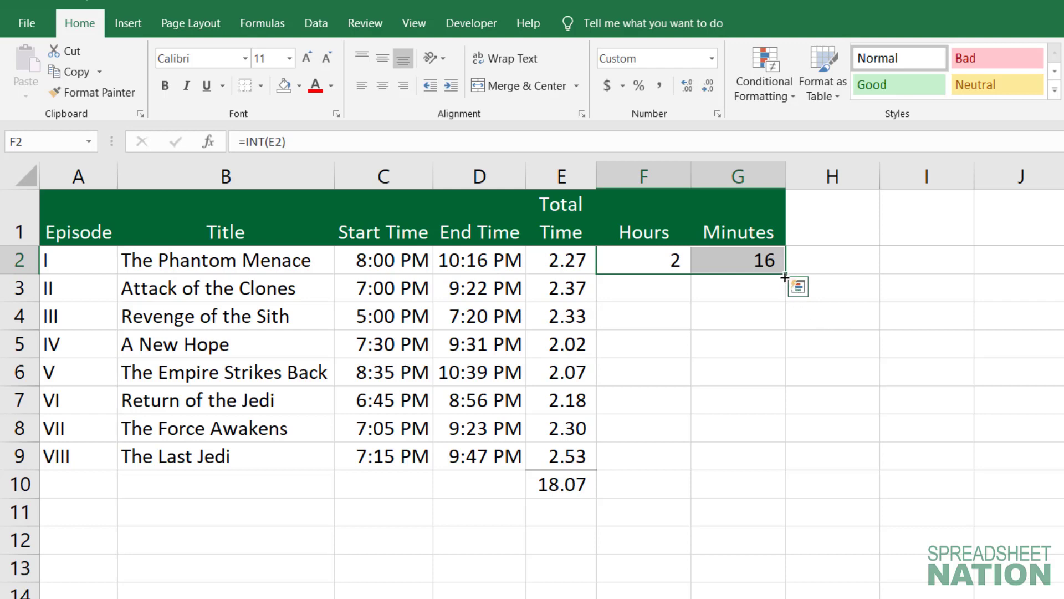
Fill the F2:G2 formulas down through row 10 and add a top border to F10:G10.
{"action": "left_click_drag", "start_coordinate": [785, 274], "coordinate": [775, 494]}
{"action": "left_click_drag", "start_coordinate": [651, 483], "coordinate": [748, 491]}
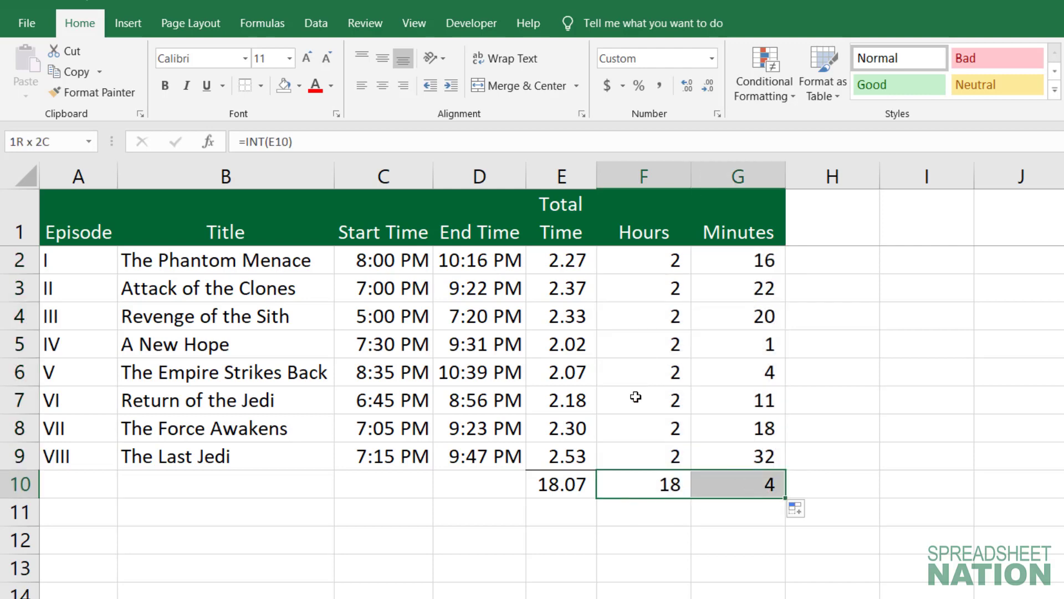
{"action": "left_click", "coordinate": [711, 345]}
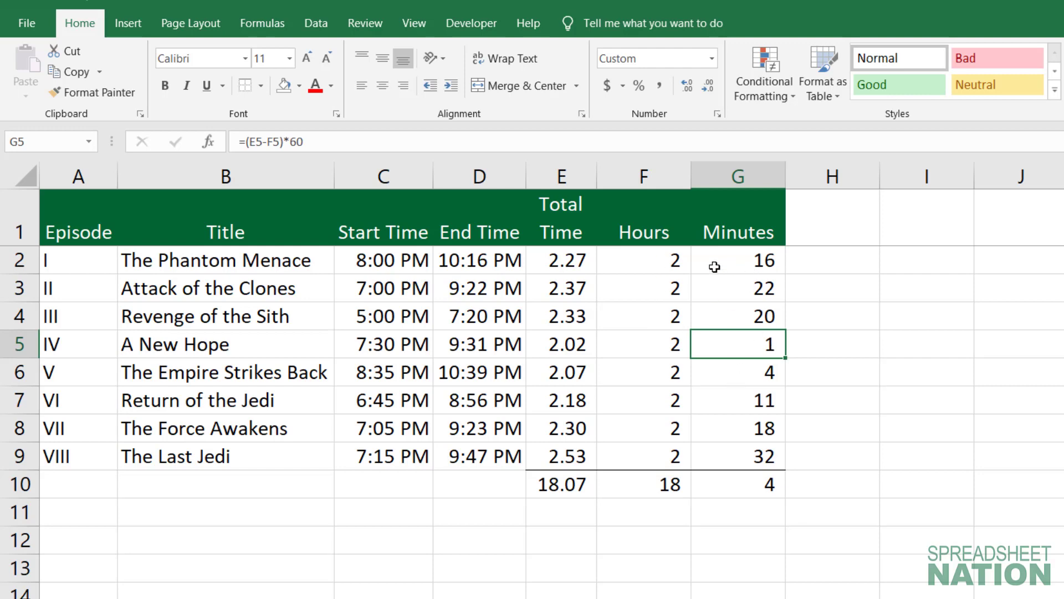
{"action": "left_click", "coordinate": [382, 259]}
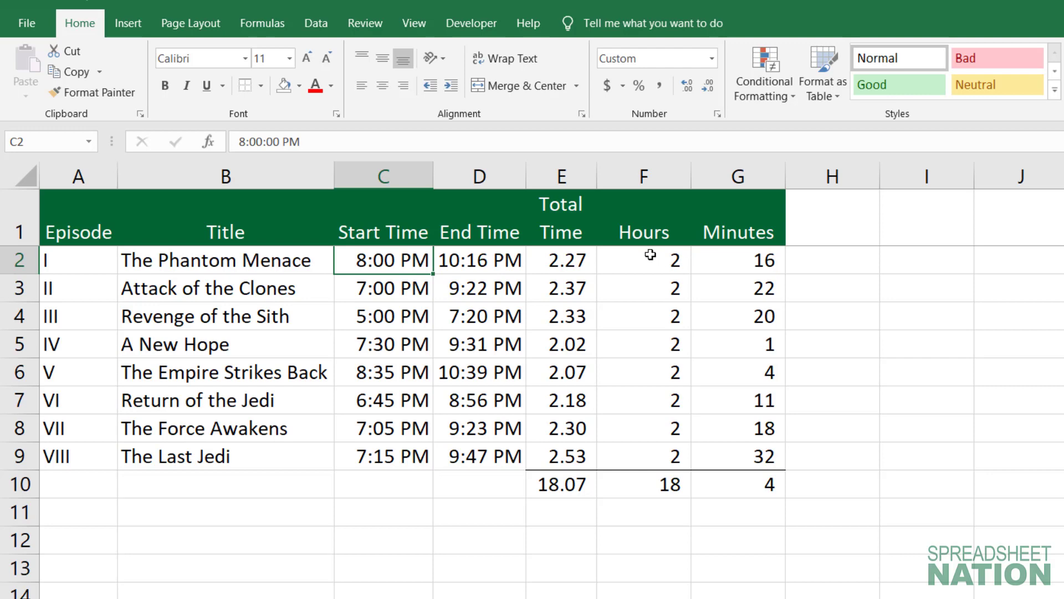
{"action": "left_click_drag", "start_coordinate": [650, 254], "coordinate": [739, 454]}
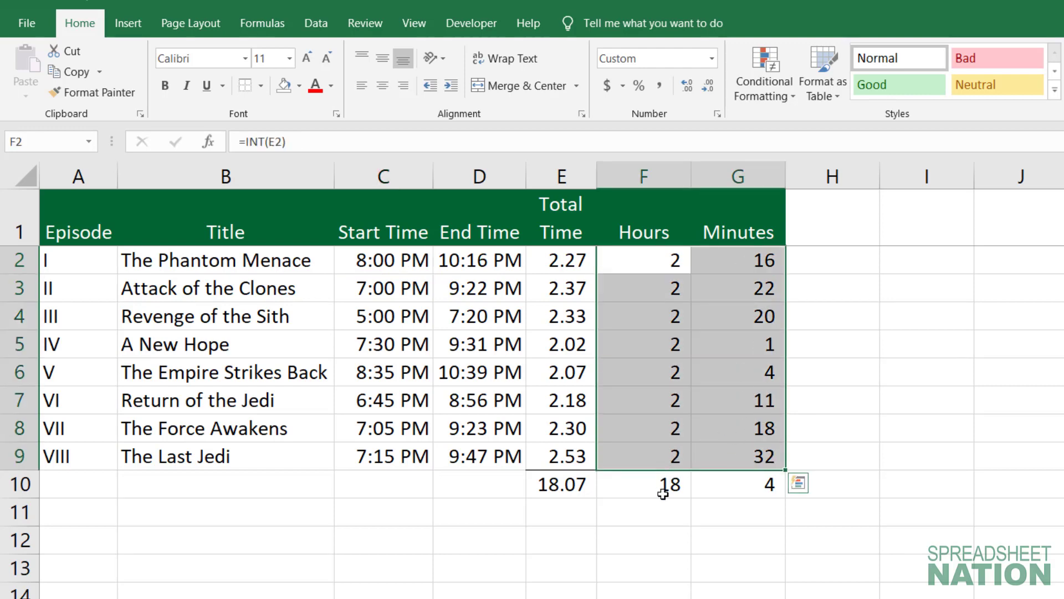
{"action": "left_click_drag", "start_coordinate": [664, 267], "coordinate": [652, 454]}
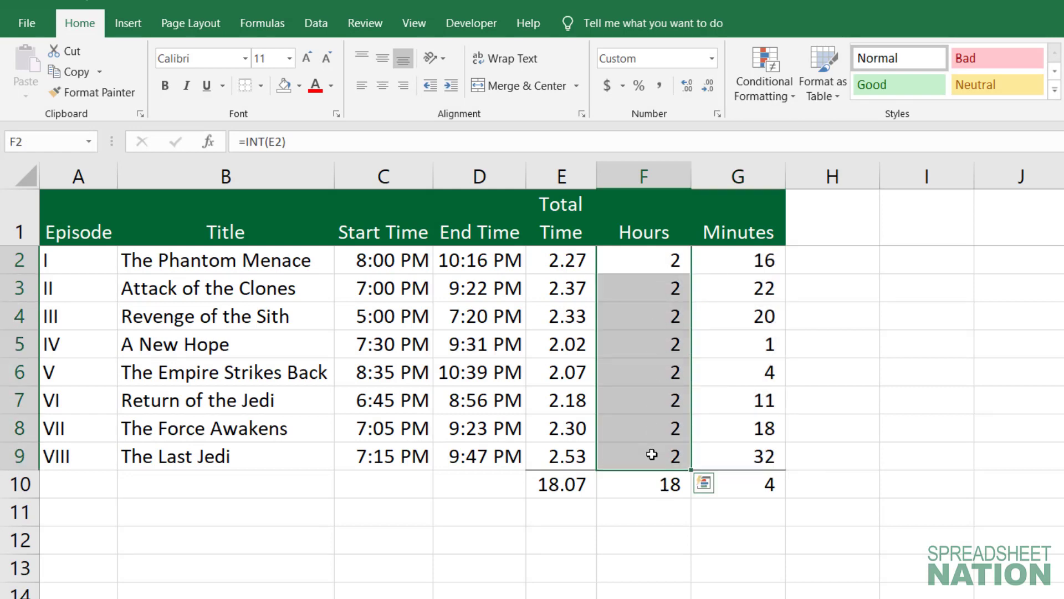
Enter =SUM(F2:F9) in F12 to add up the whole hours, and select E2:E10 for comparison.
{"action": "left_click", "coordinate": [659, 526]}
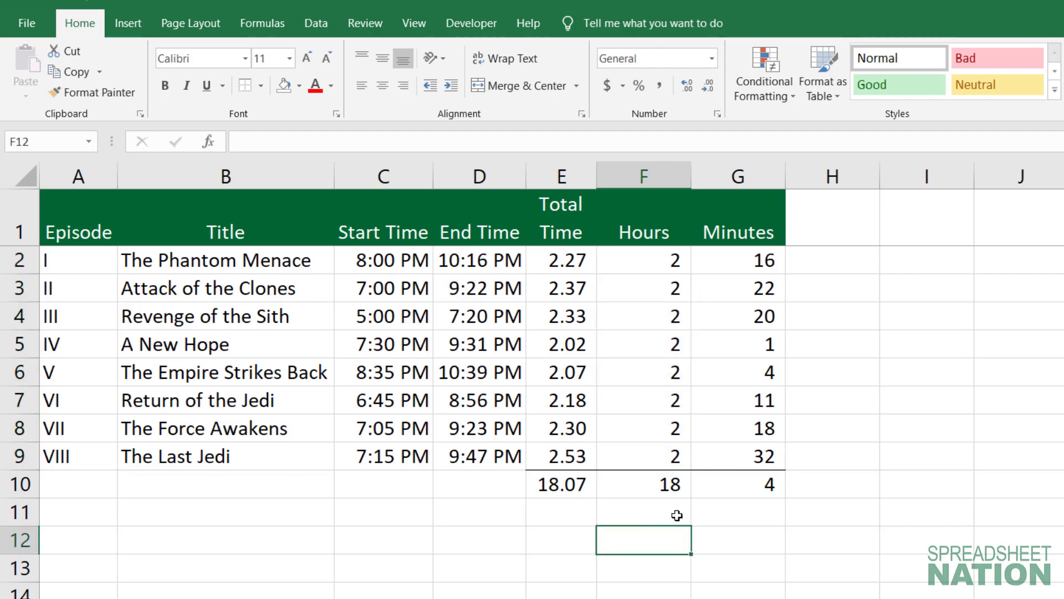
{"action": "type", "text": "=su"}
{"action": "key", "text": "Tab"}
{"action": "key", "text": "Up"}
{"action": "key", "text": "Up"}
{"action": "key", "text": "Up"}
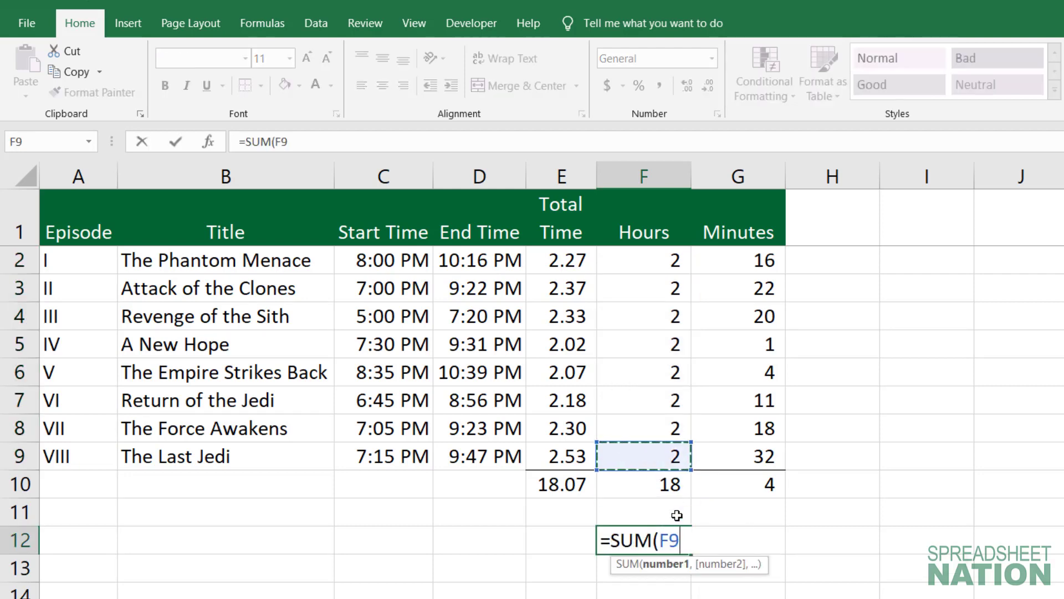
{"action": "key", "text": "ctrl+shift+Up"}
{"action": "key", "text": "shift+Down"}
{"action": "key", "text": "Return"}
{"action": "key", "text": "Up"}
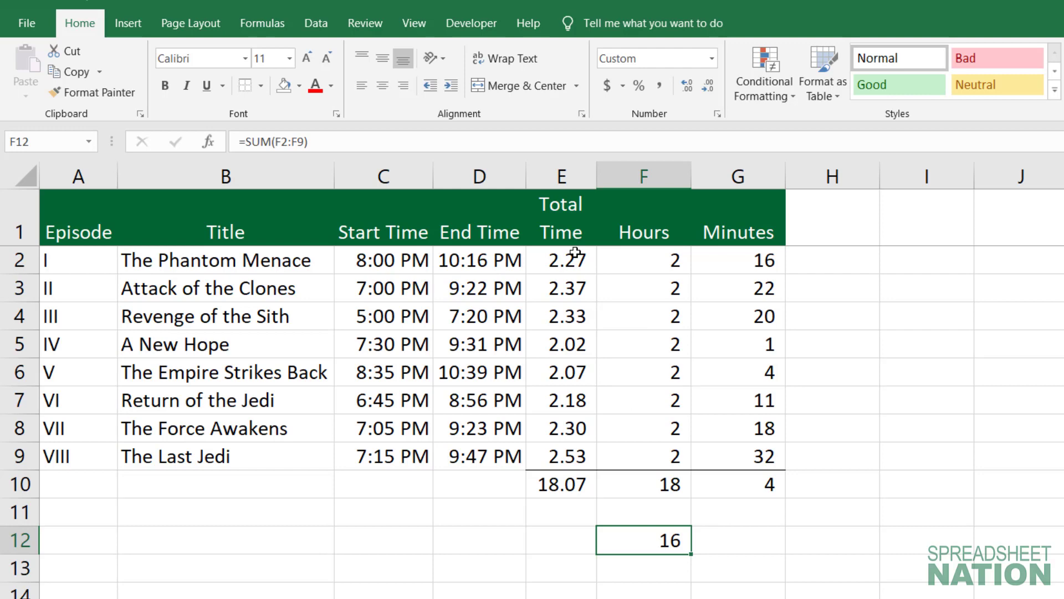
{"action": "left_click_drag", "start_coordinate": [575, 253], "coordinate": [580, 475]}
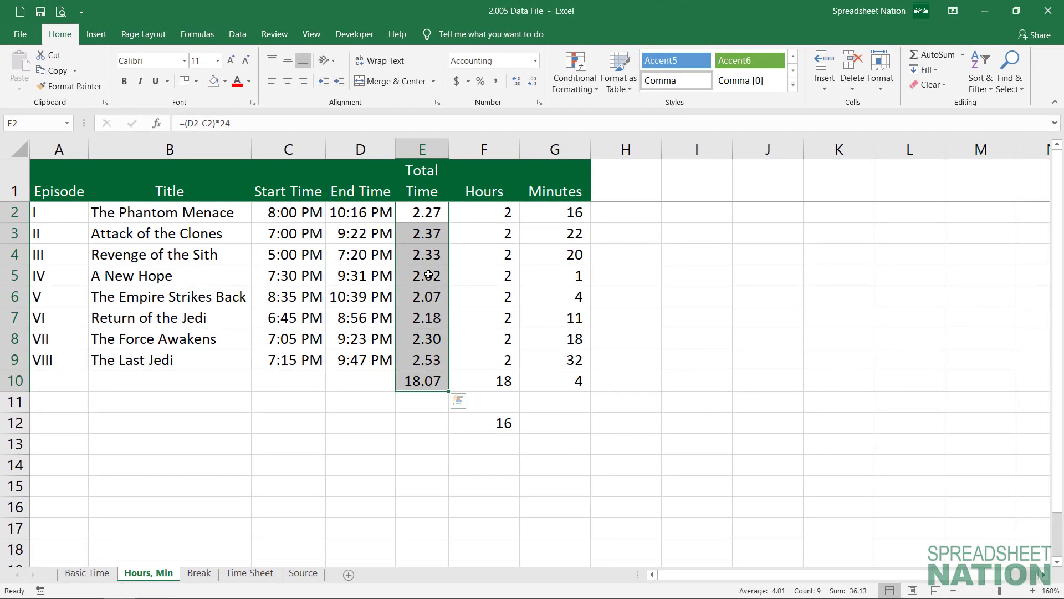
On the Break sheet, enter =(D2-C2)*24 in F2 to calculate the first movie's elapsed time in hours.
{"action": "key", "text": "ctrl+Page_Down"}
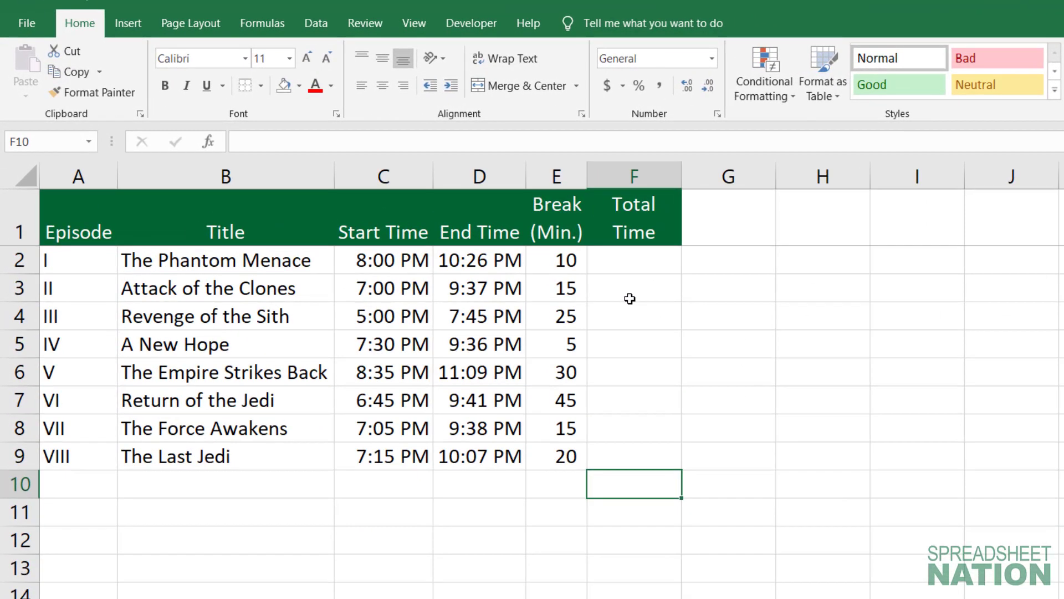
{"action": "left_click", "coordinate": [625, 268]}
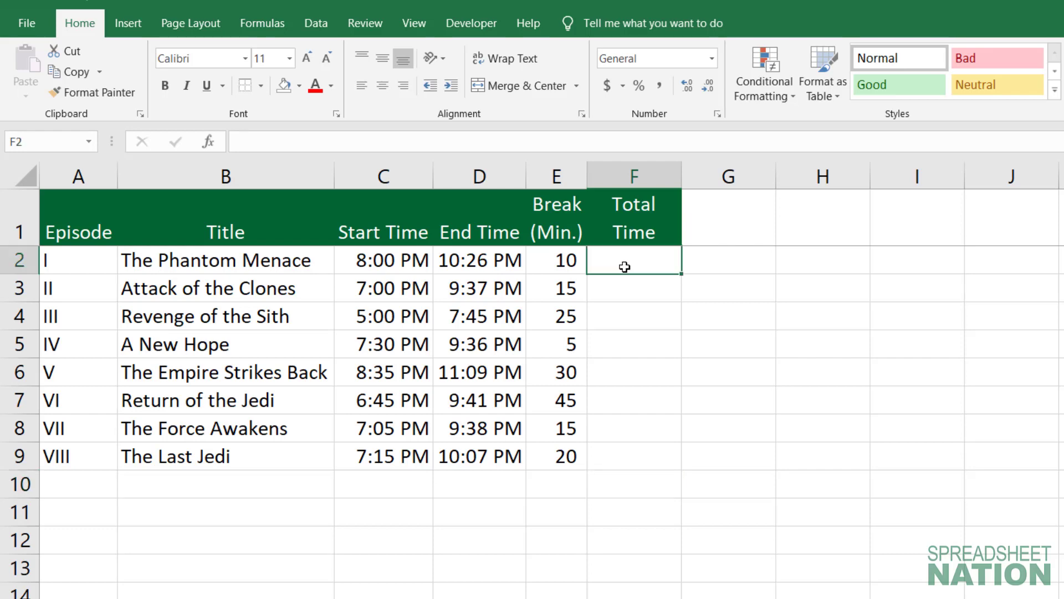
{"action": "type", "text": "="}
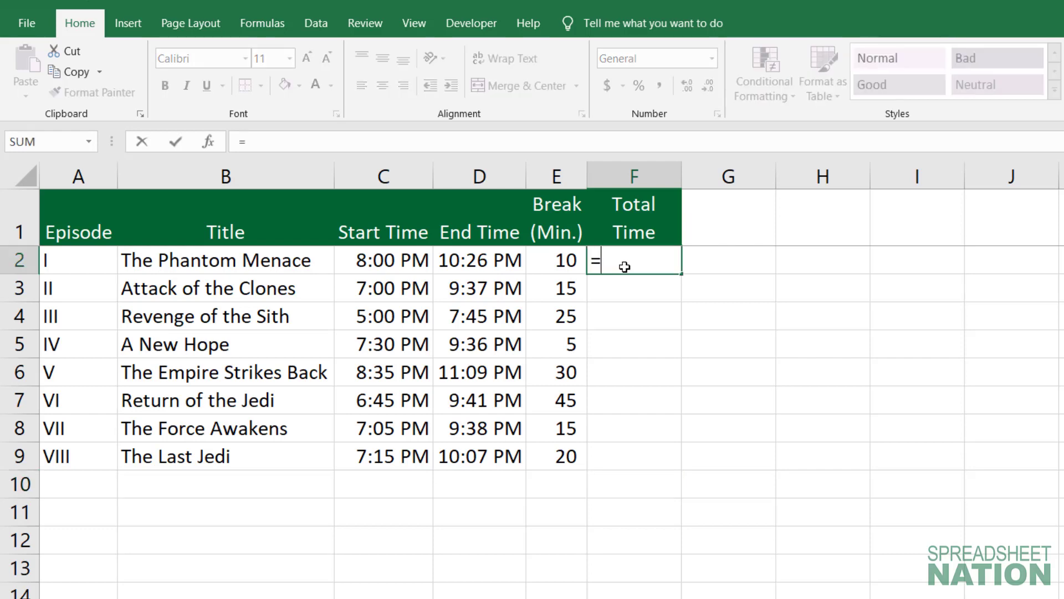
{"action": "type", "text": "(D2-"}
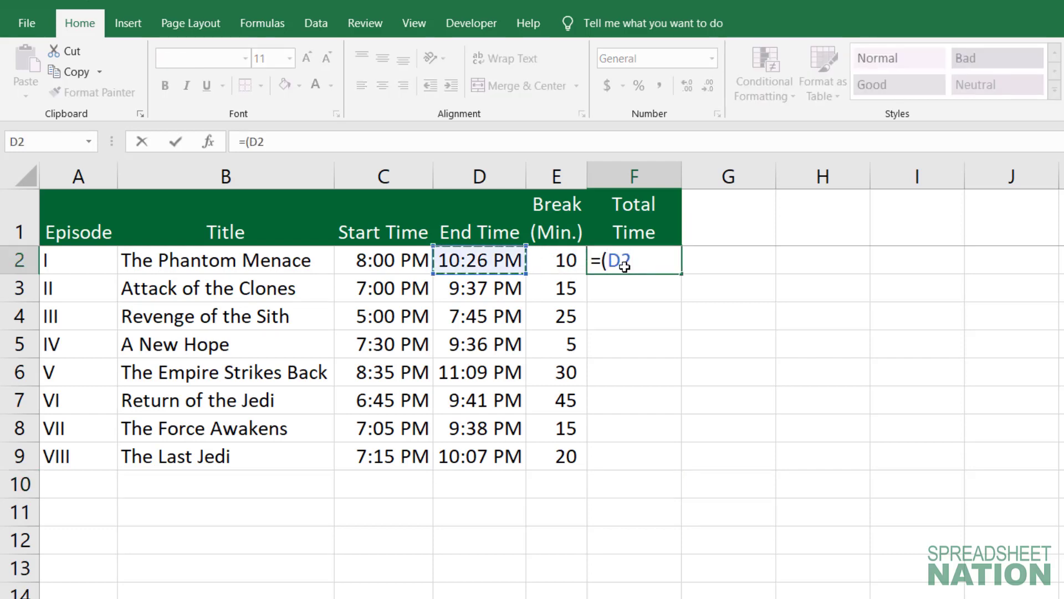
{"action": "key", "text": "Left"}
{"action": "key", "text": "Left"}
{"action": "key", "text": "Left"}
{"action": "type", "text": ")"}
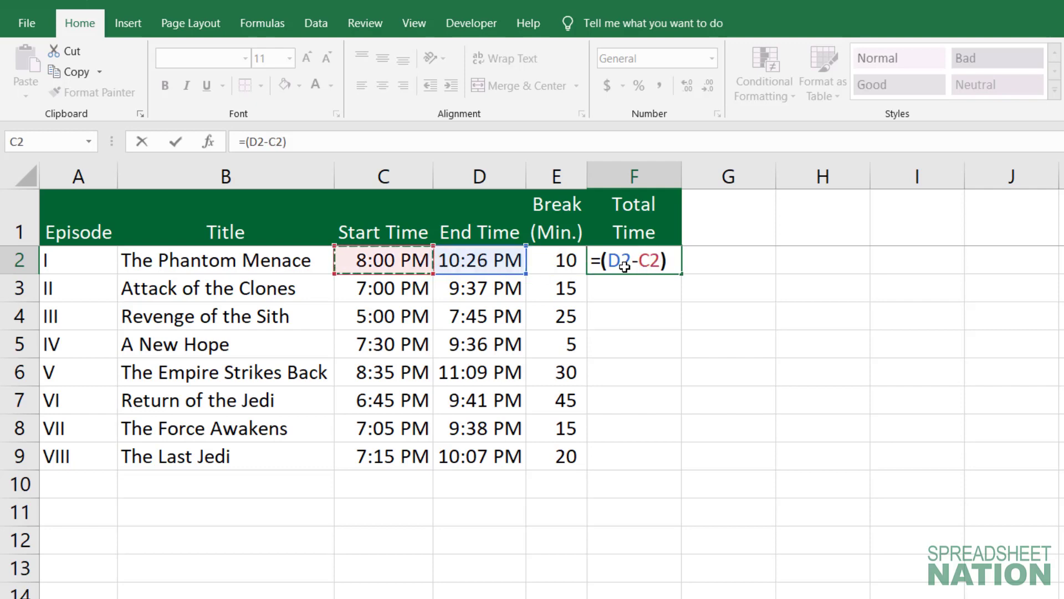
{"action": "type", "text": "*24"}
{"action": "key", "text": "Return"}
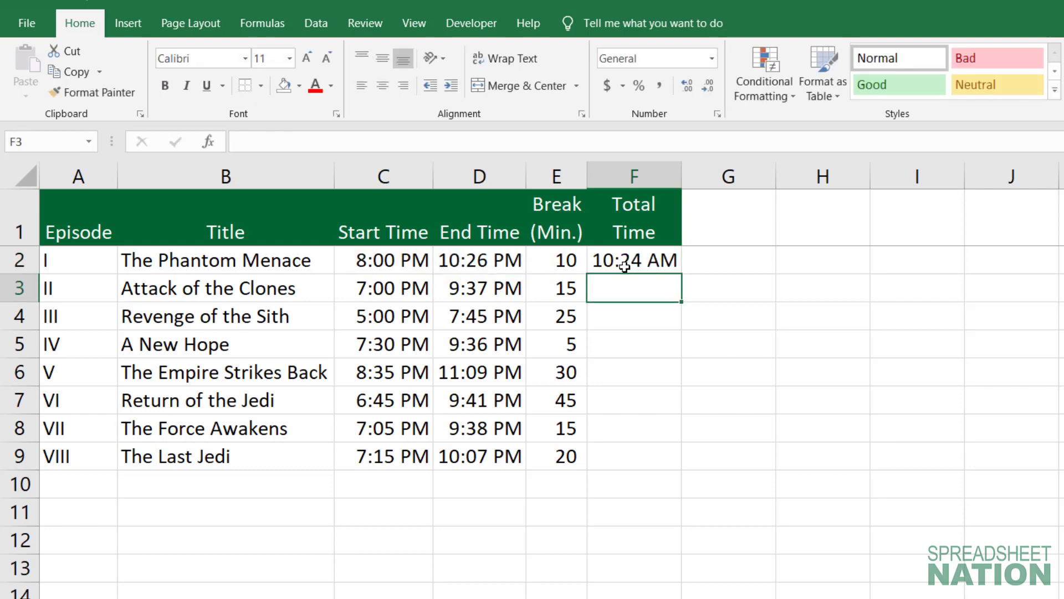
Apply the Comma number style to F2 and check the cell references in its formula.
{"action": "left_click", "coordinate": [625, 267]}
{"action": "left_click", "coordinate": [660, 85]}
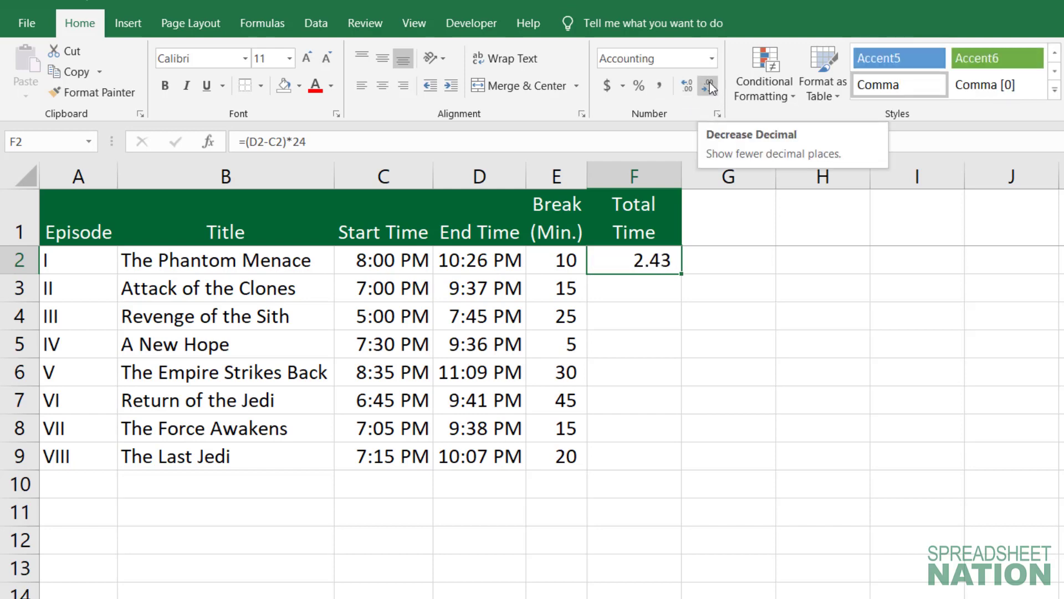
{"action": "double_click", "coordinate": [650, 261]}
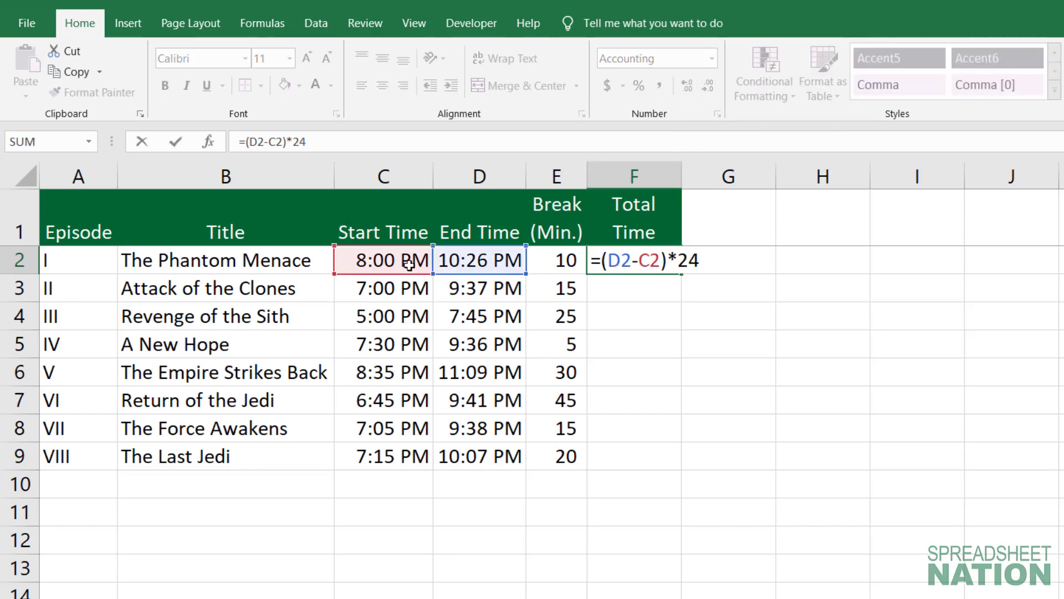
{"action": "key", "text": "Escape"}
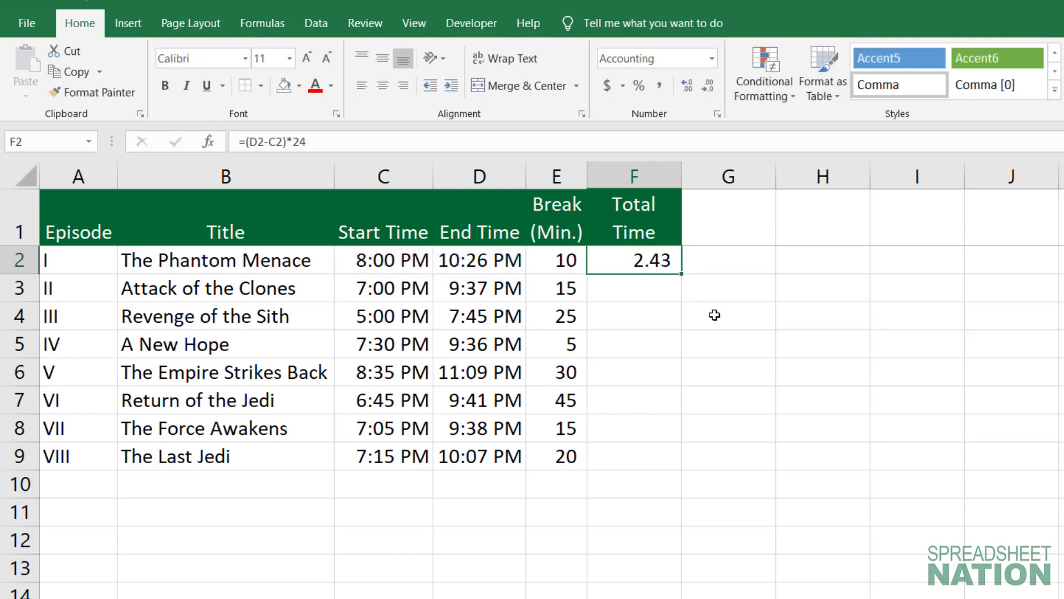
Try subtracting the break directly with =(D2-C2)*24-E2 in F2, and undo the edit.
{"action": "key", "text": "F2"}
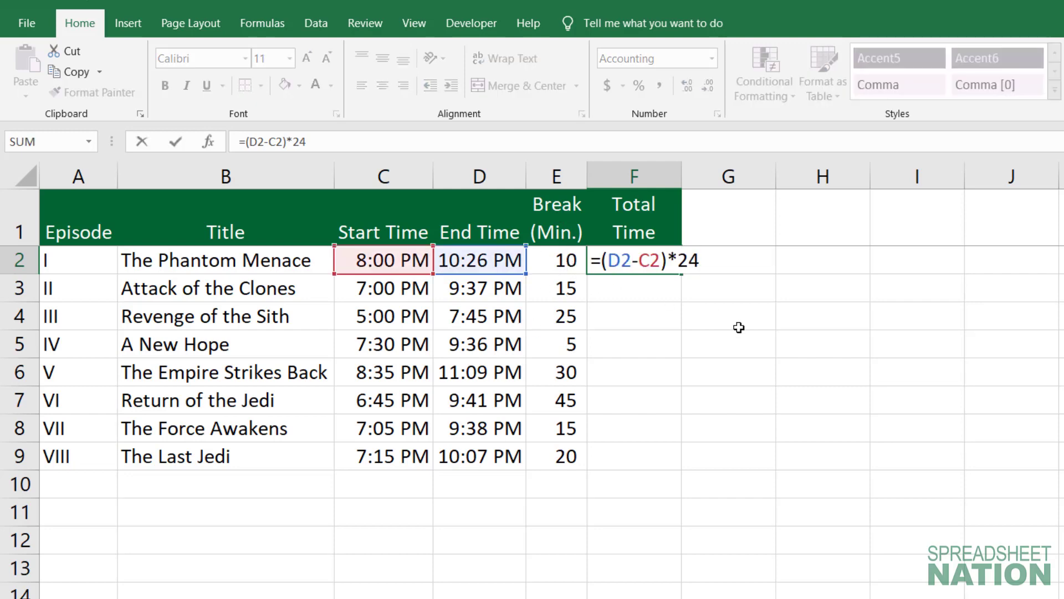
{"action": "type", "text": "-"}
{"action": "left_click", "coordinate": [561, 260]}
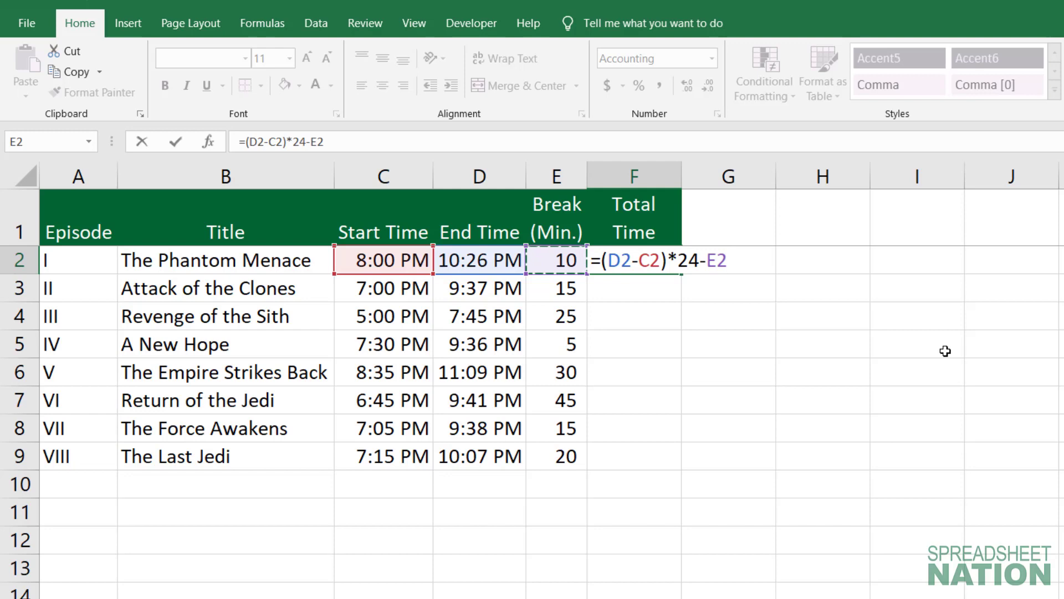
{"action": "key", "text": "Return"}
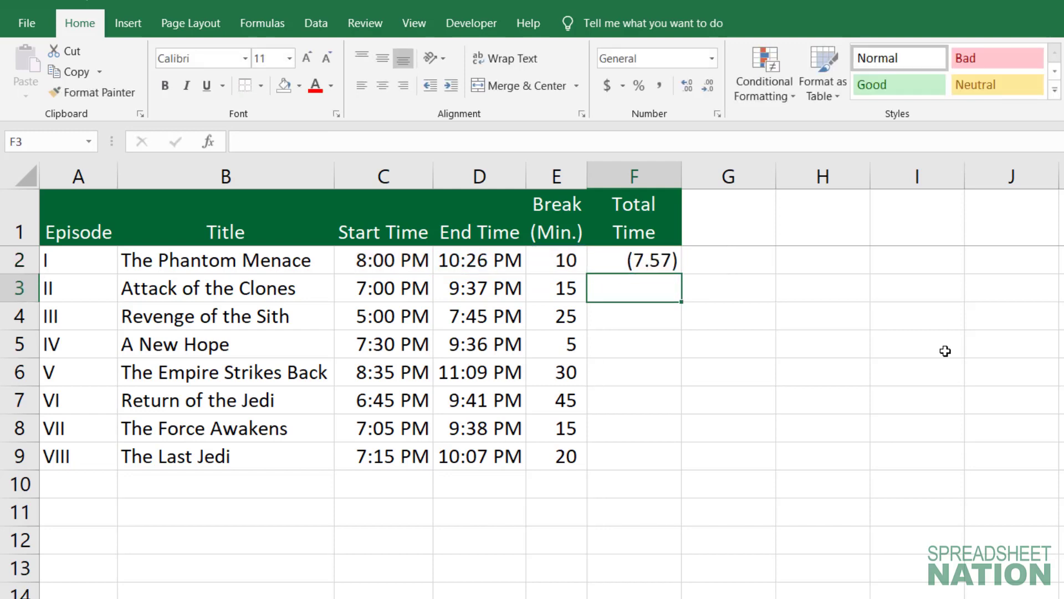
{"action": "key", "text": "ctrl+z"}
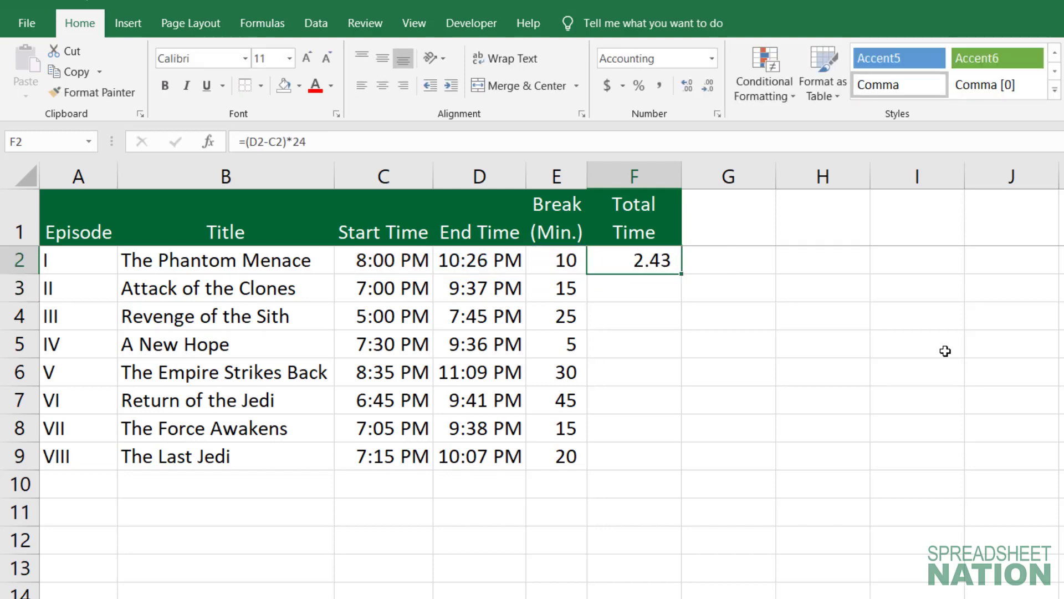
Edit the F2 formula to =(D2-C2)*24-E2/60 so the break is converted to hours before it is subtracted.
{"action": "key", "text": "F2"}
{"action": "type", "text": "-"}
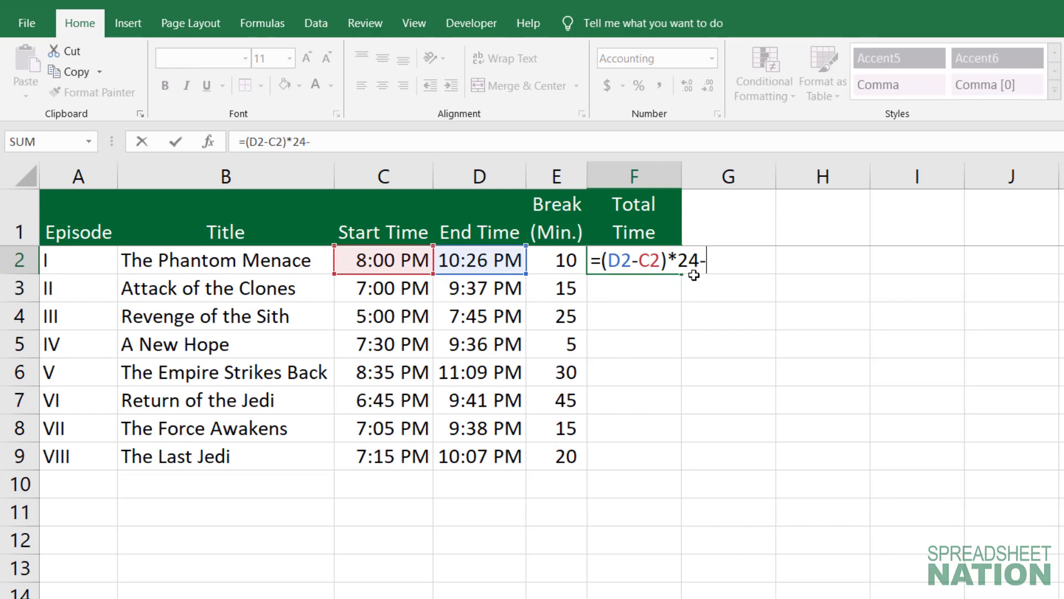
{"action": "left_click", "coordinate": [566, 256]}
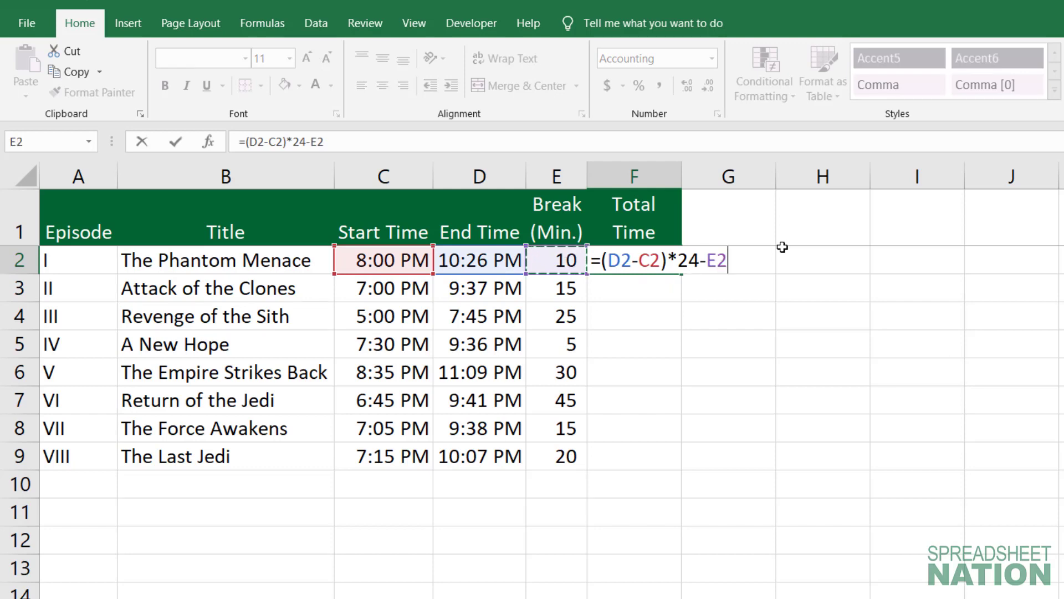
{"action": "type", "text": "/60"}
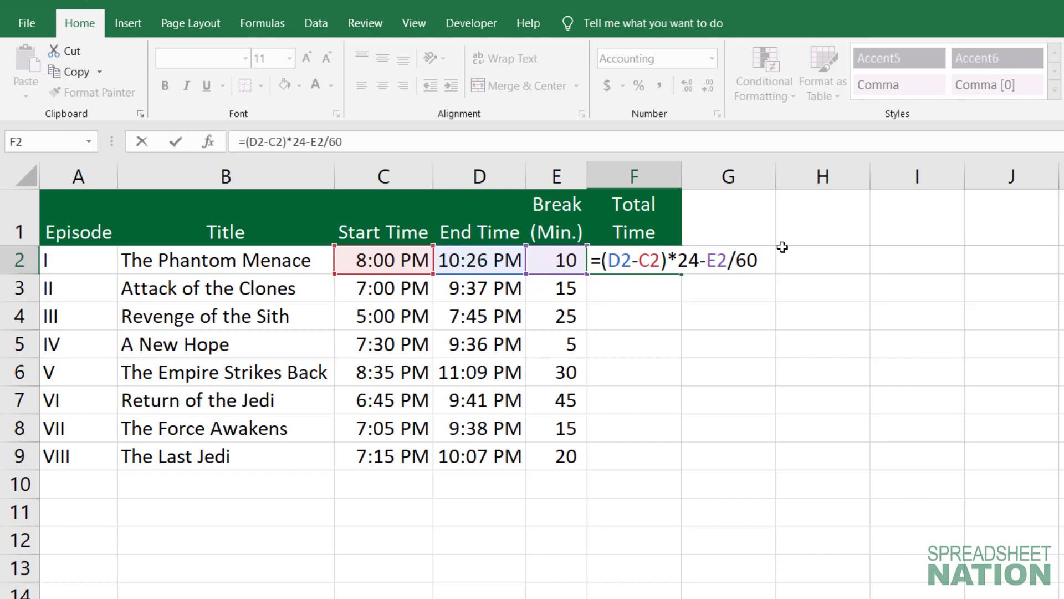
{"action": "key", "text": "Return"}
{"action": "left_click", "coordinate": [660, 258]}
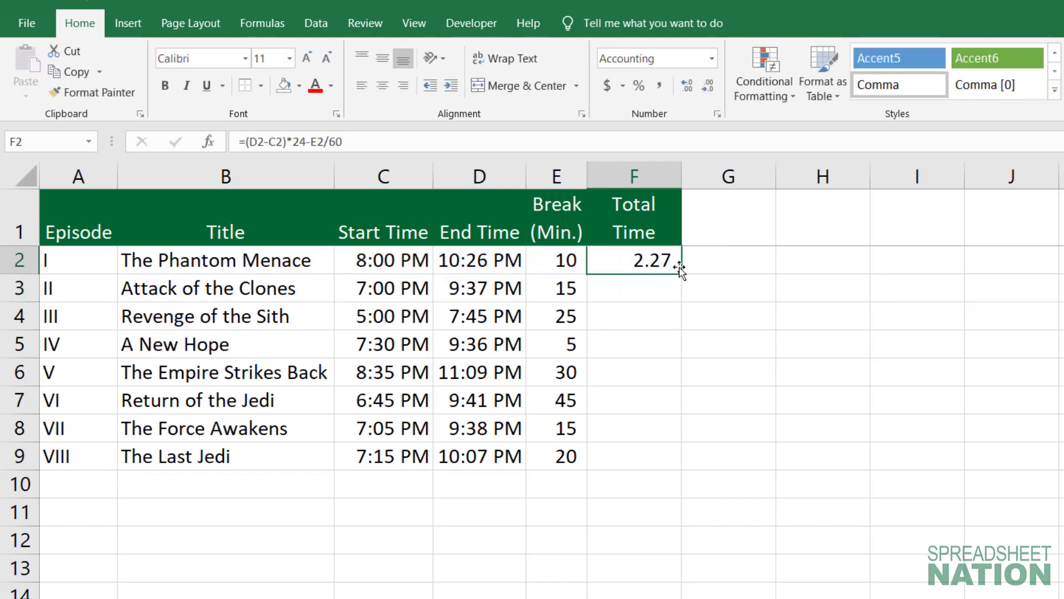
Fill the F2 formula down through F9 and total the column in F10 with =SUM(F2:F9).
{"action": "left_click_drag", "start_coordinate": [681, 274], "coordinate": [644, 469]}
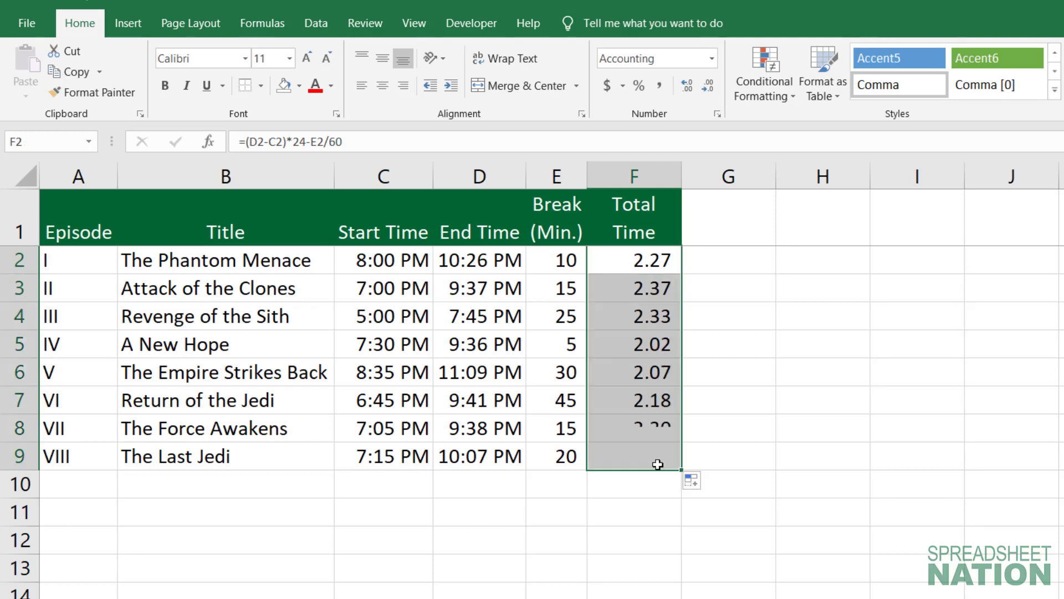
{"action": "left_click", "coordinate": [652, 489]}
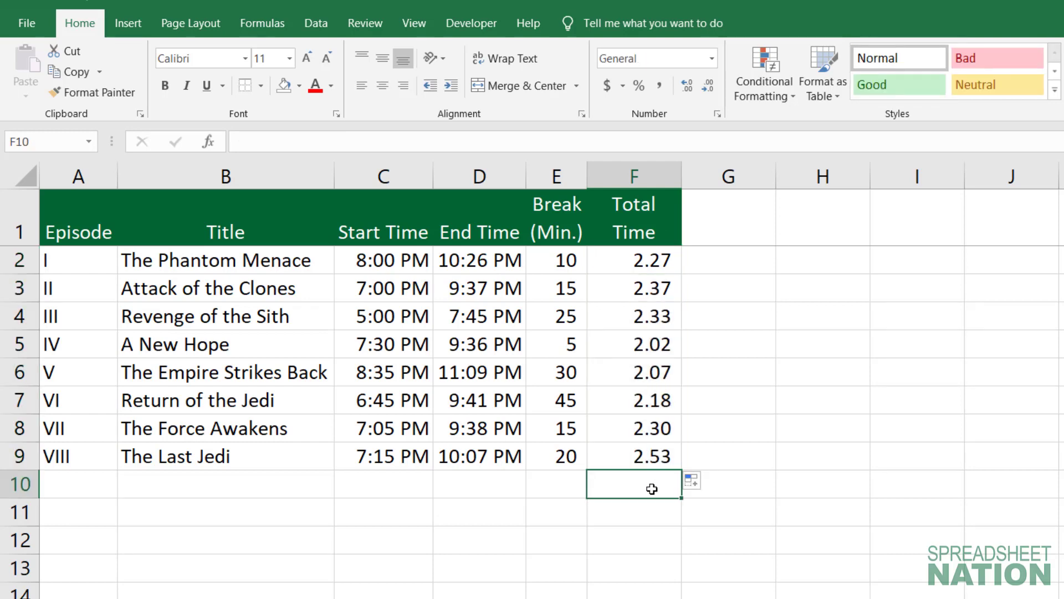
{"action": "key", "text": "alt+equal"}
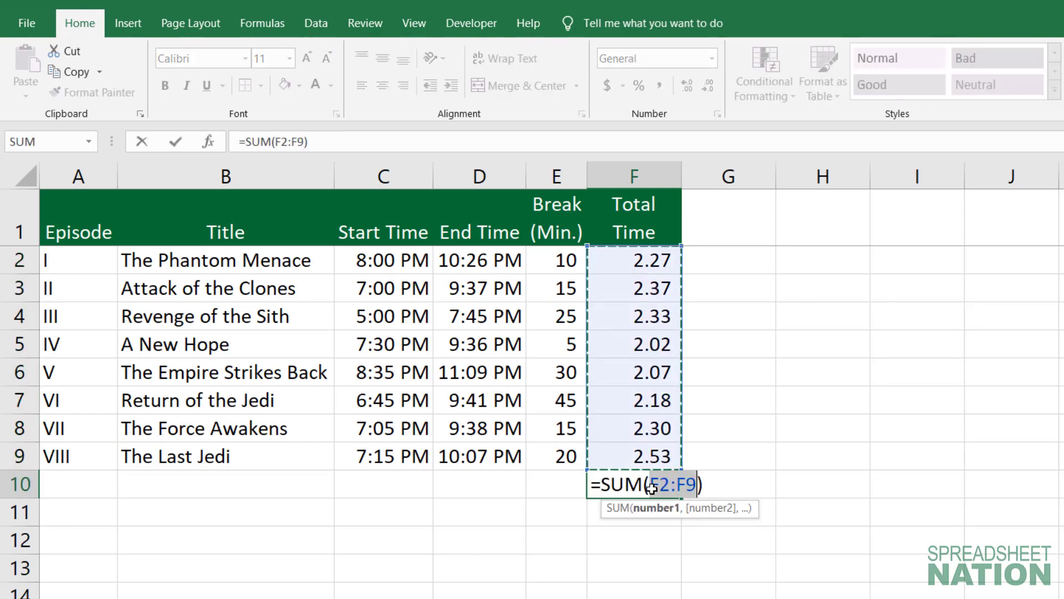
{"action": "key", "text": "Return"}
{"action": "left_click", "coordinate": [630, 480]}
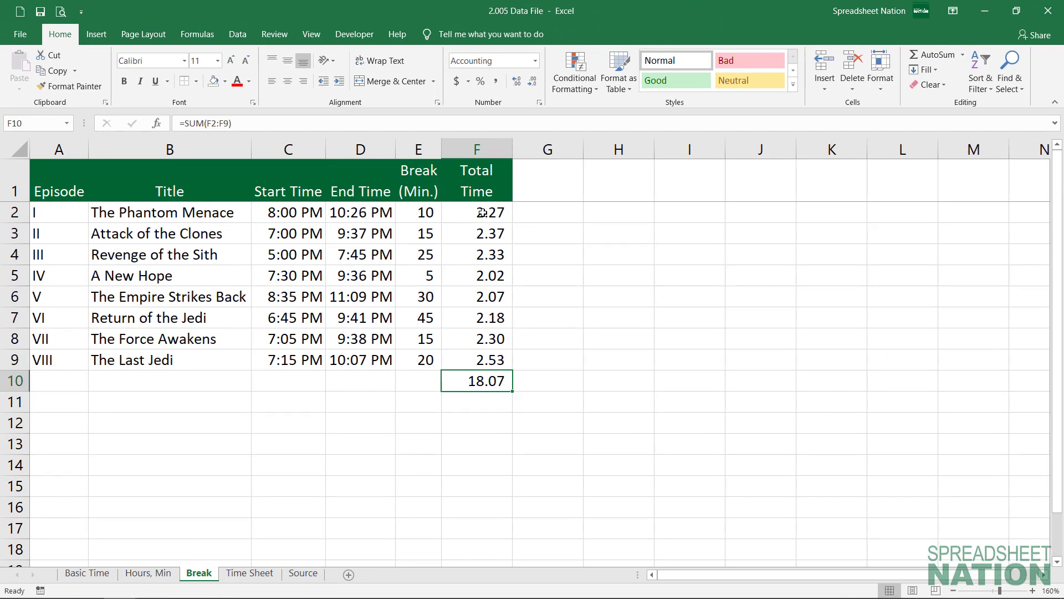
On the Time Sheet sheet, examine the formulas behind the decimal time in D2 and the hours-and-minutes time in E2.
{"action": "key", "text": "ctrl+Page_Down"}
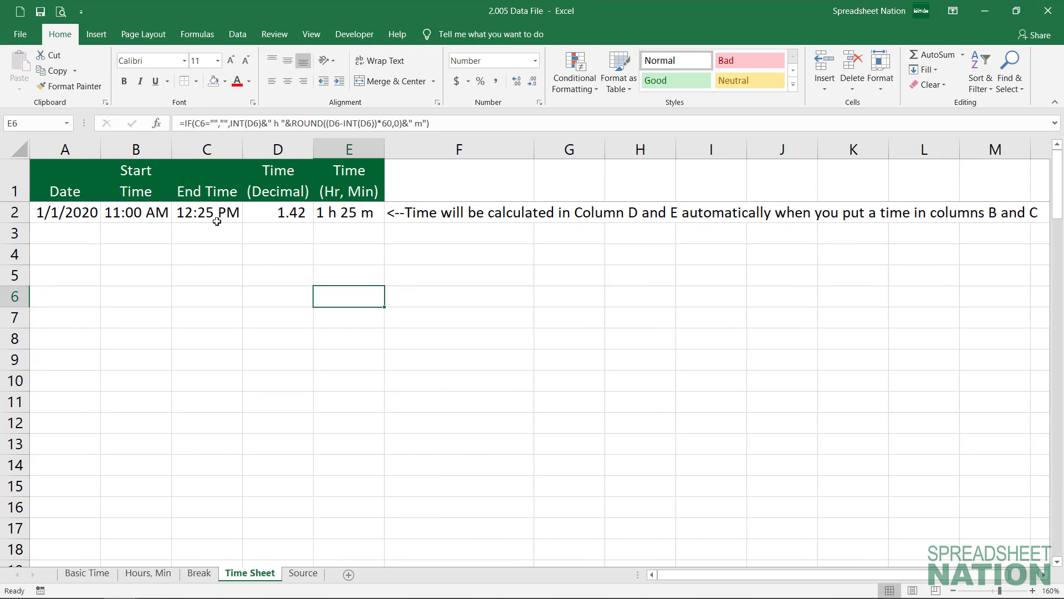
{"action": "left_click", "coordinate": [294, 215]}
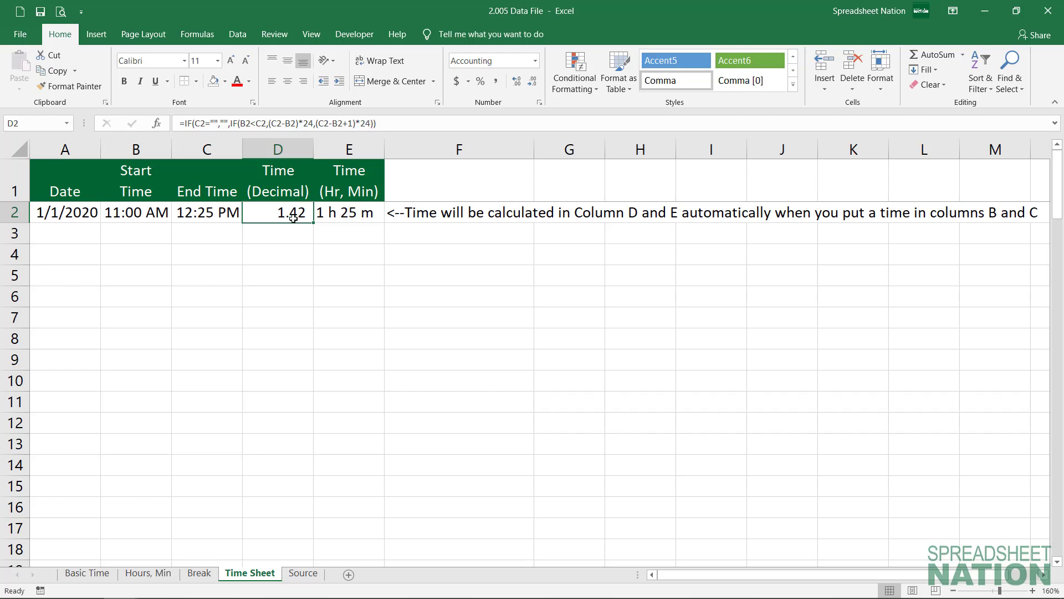
{"action": "left_click", "coordinate": [369, 217]}
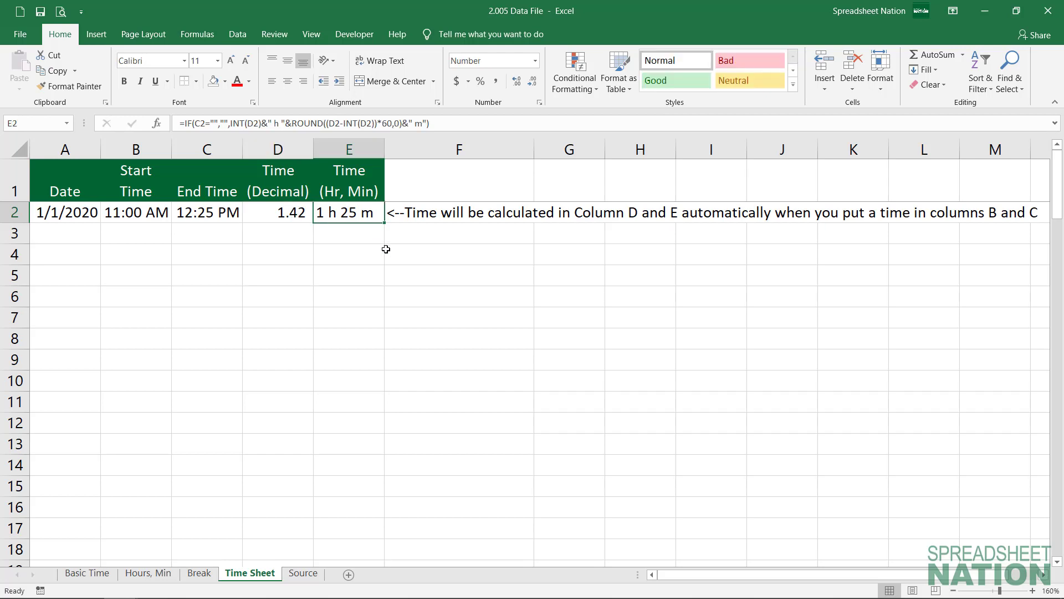